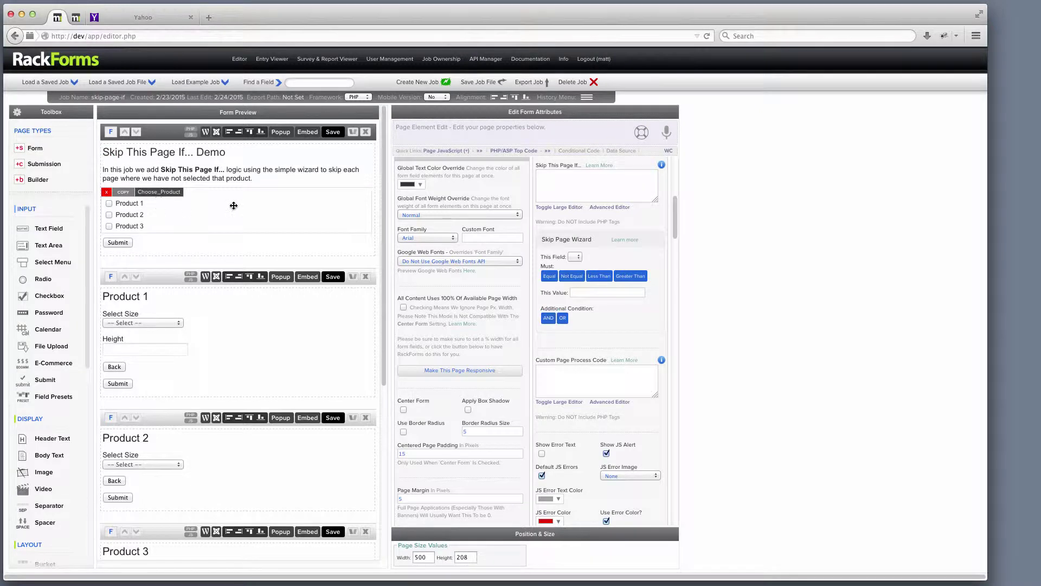
- Examine the Choose_Product checkbox field, the product pages and the first block on the Confirm Order Details page
{"action": "left_click", "coordinate": [236, 200]}
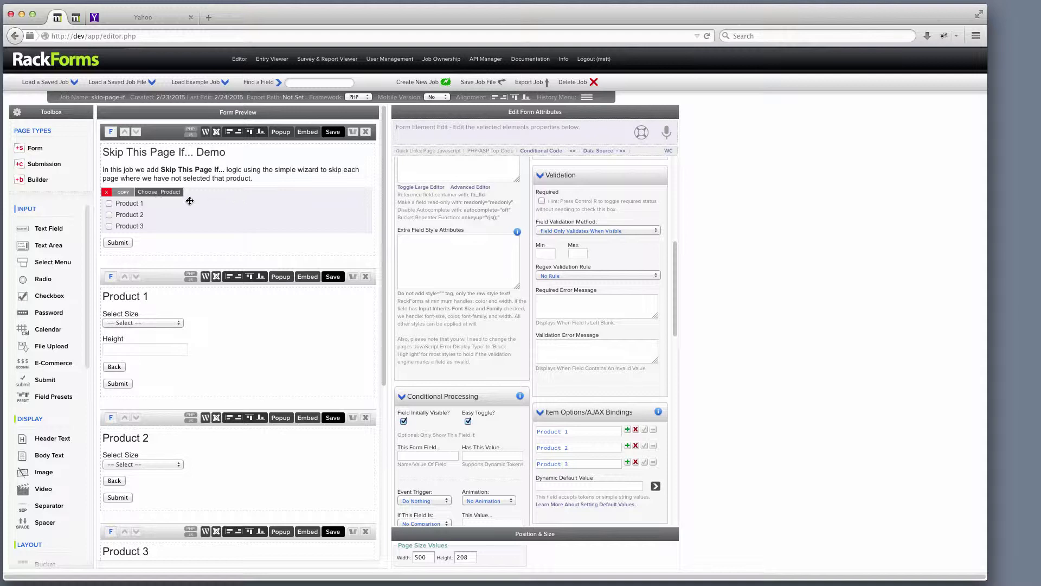
{"action": "scroll", "coordinate": [198, 209], "scroll_direction": "down", "scroll_amount": 3}
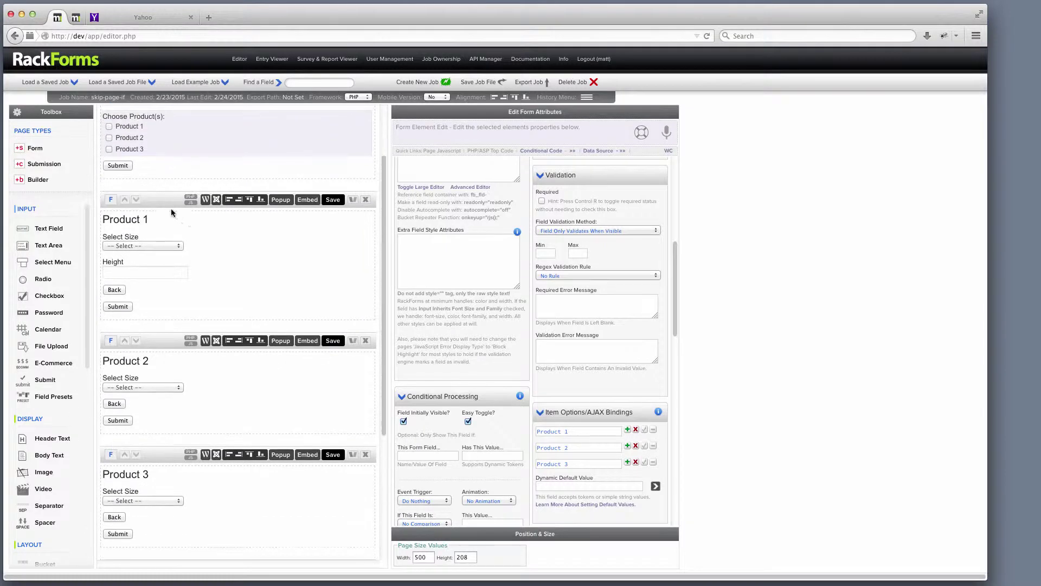
{"action": "scroll", "coordinate": [179, 458], "scroll_direction": "down", "scroll_amount": 4}
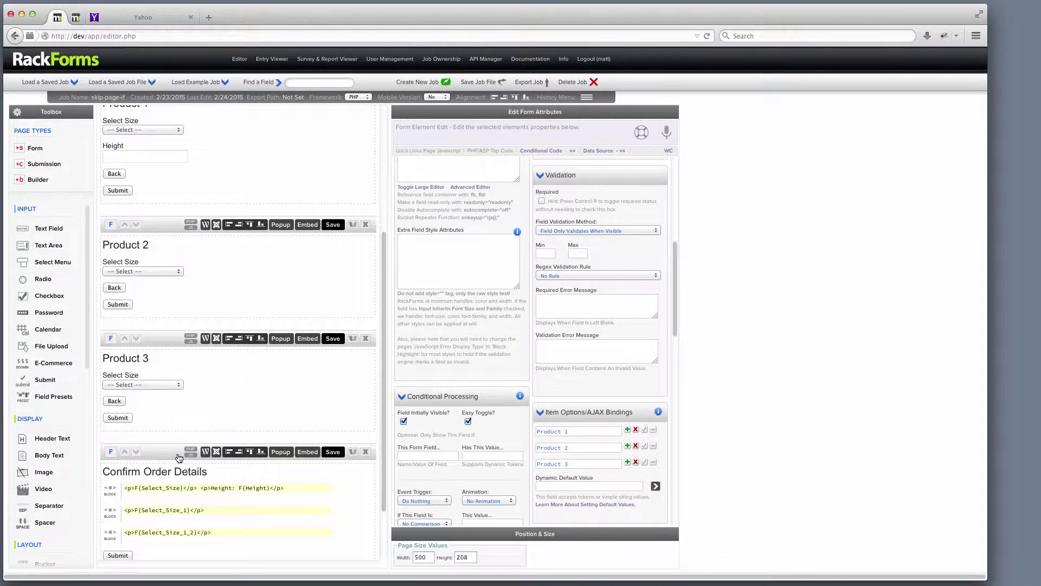
{"action": "left_click", "coordinate": [210, 487]}
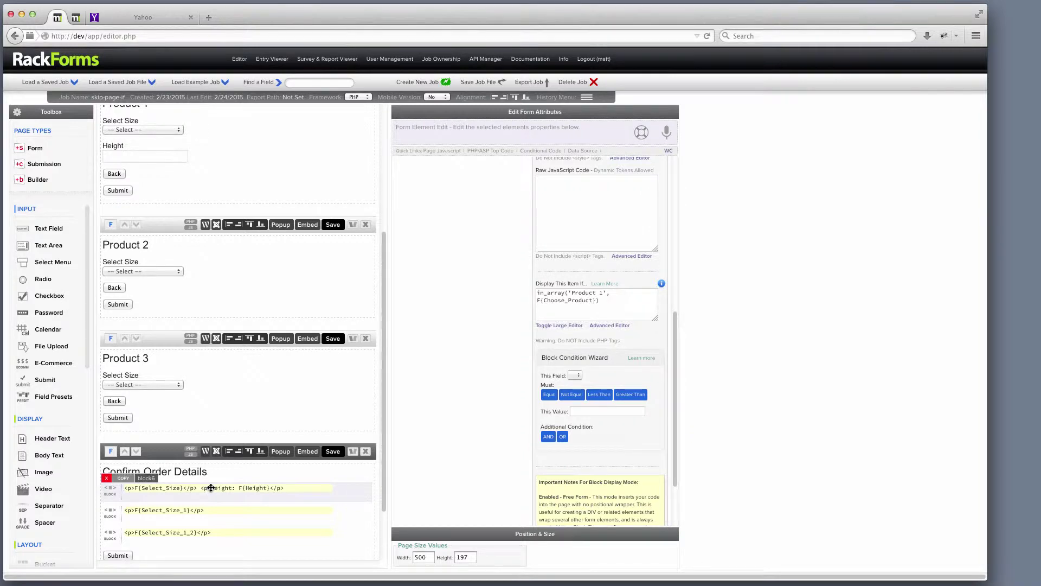
{"action": "scroll", "coordinate": [320, 314], "scroll_direction": "up", "scroll_amount": 5}
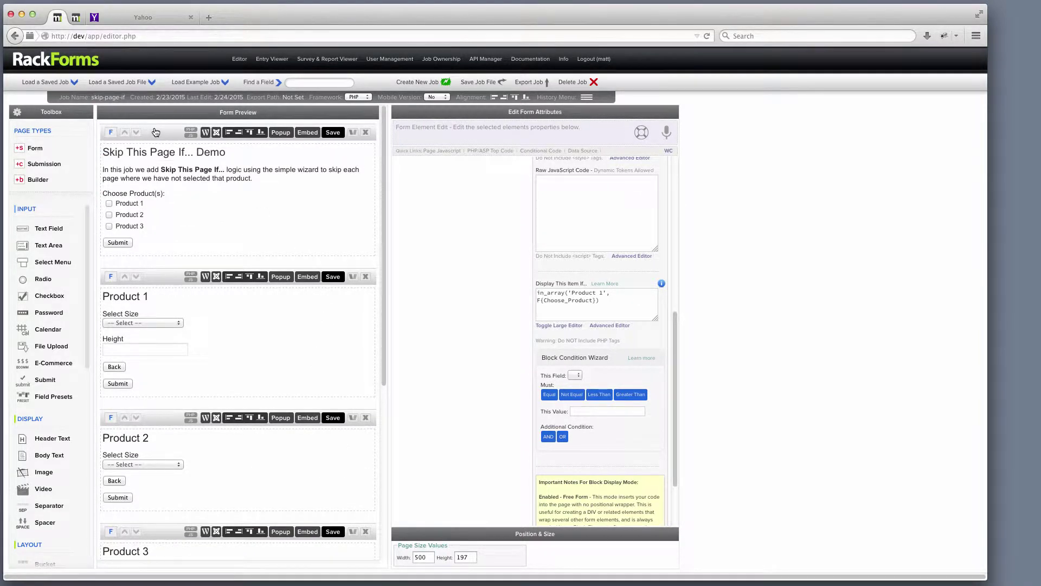
- Save and open the form, submit it with Product 2 and Product 3 chosen, and return to the product selection page
{"action": "left_click", "coordinate": [328, 132]}
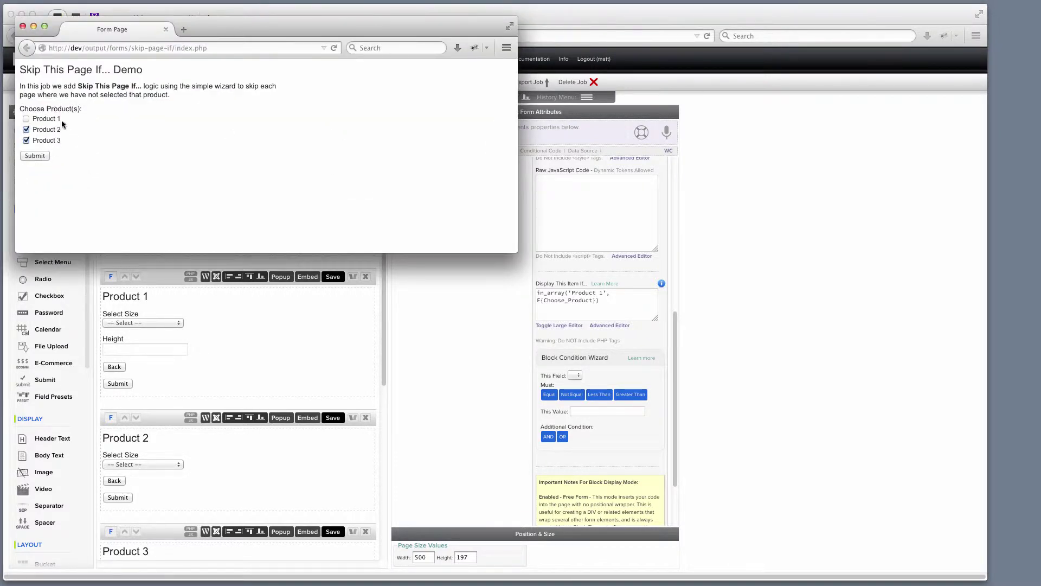
{"action": "left_click", "coordinate": [36, 155]}
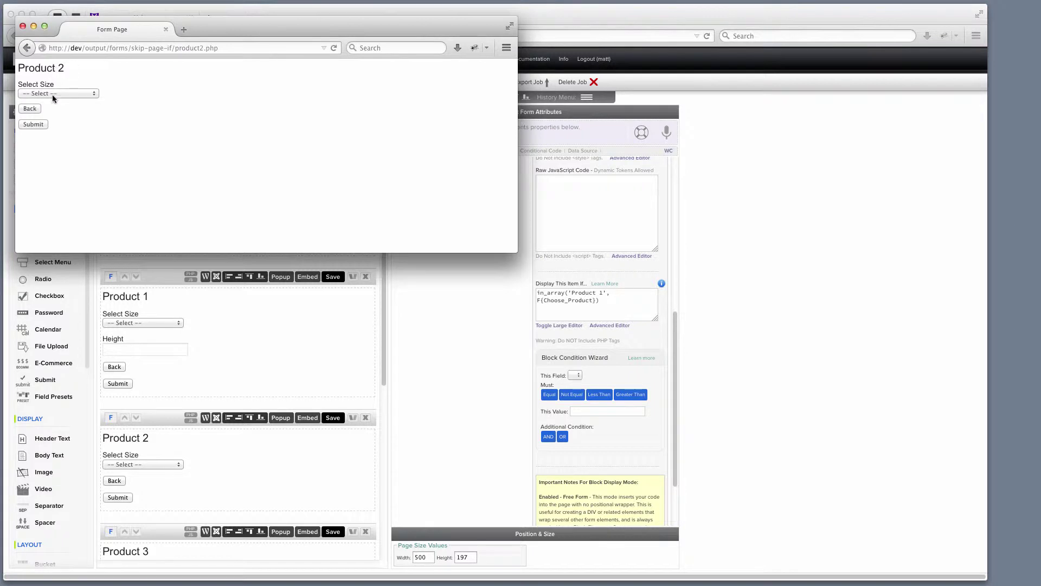
{"action": "left_click", "coordinate": [39, 124]}
{"action": "left_click", "coordinate": [27, 48]}
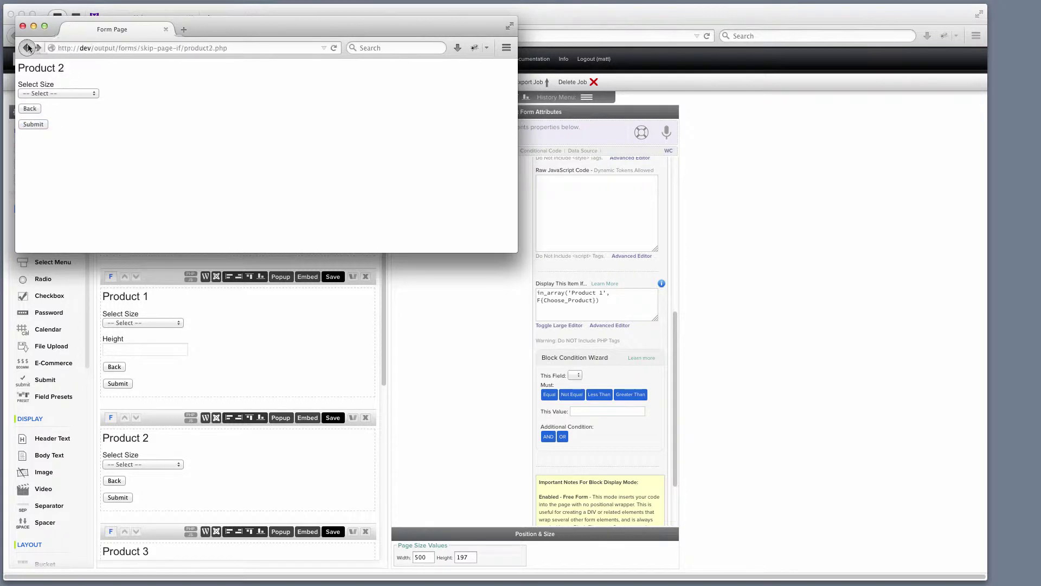
{"action": "left_click", "coordinate": [26, 48]}
- Choose only Product 1 in the test form and submit the selection
{"action": "left_click", "coordinate": [26, 118]}
{"action": "left_click", "coordinate": [25, 130]}
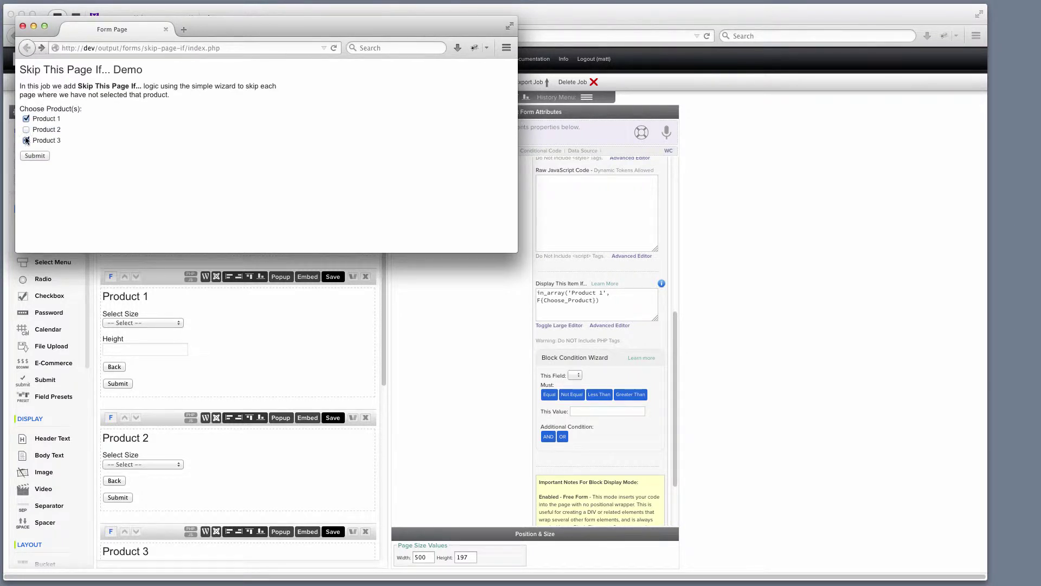
{"action": "left_click", "coordinate": [26, 141]}
{"action": "left_click", "coordinate": [39, 156]}
- Submit the Product 1 page with size Product 1 - Large and height 5'11", and close the form after checking the order details
{"action": "left_click", "coordinate": [72, 93]}
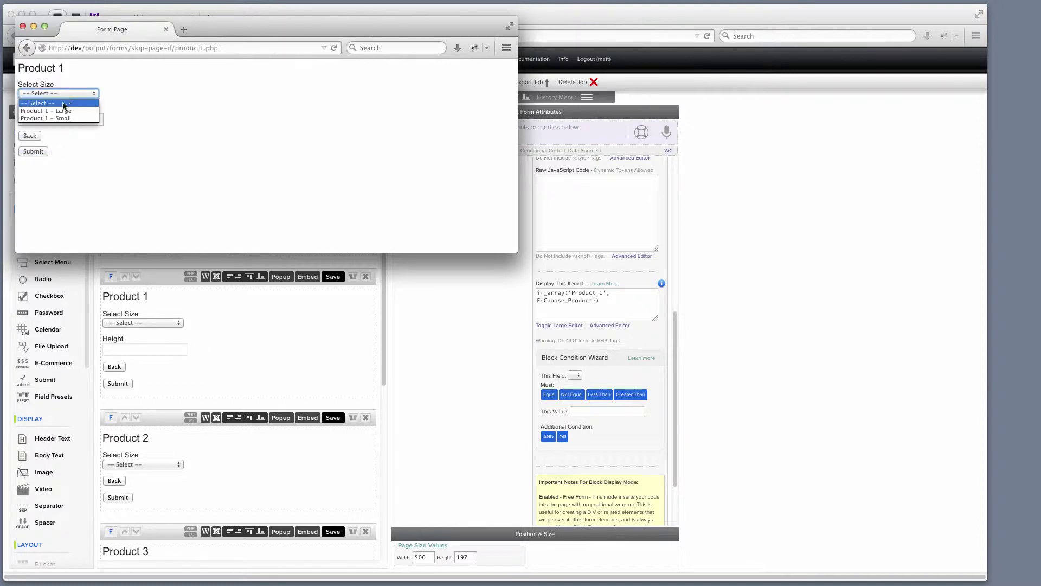
{"action": "left_click", "coordinate": [60, 116]}
{"action": "double_click", "coordinate": [60, 119]}
{"action": "left_click", "coordinate": [43, 134]}
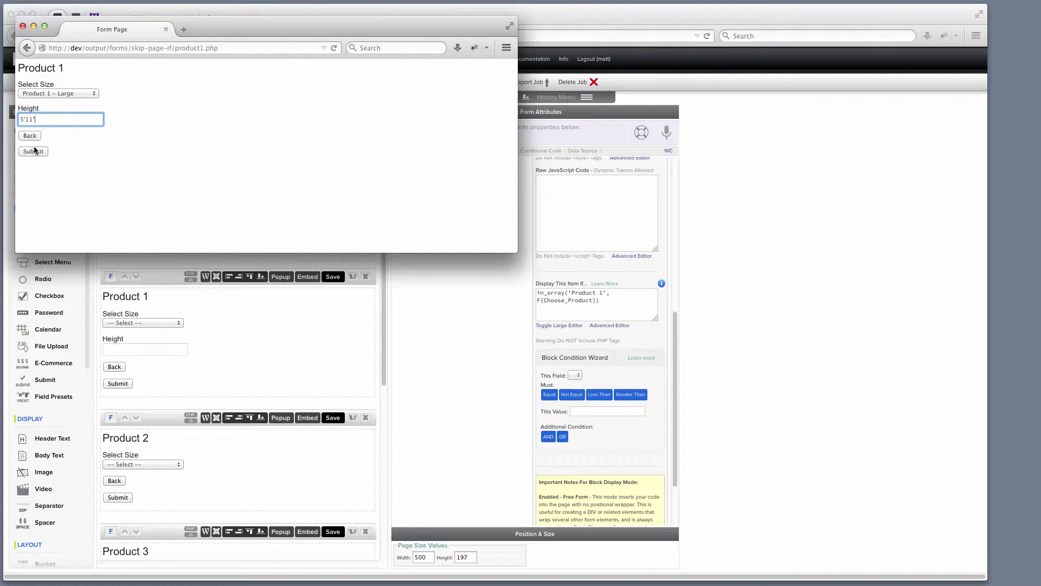
{"action": "left_click", "coordinate": [34, 151]}
{"action": "left_click_drag", "start_coordinate": [70, 96], "coordinate": [25, 83]}
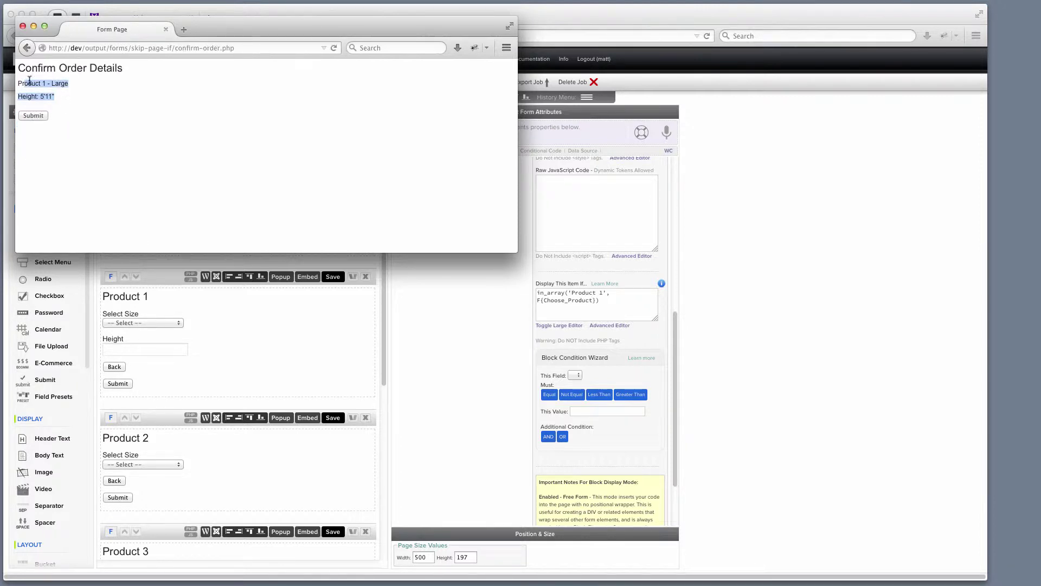
{"action": "left_click", "coordinate": [23, 26]}
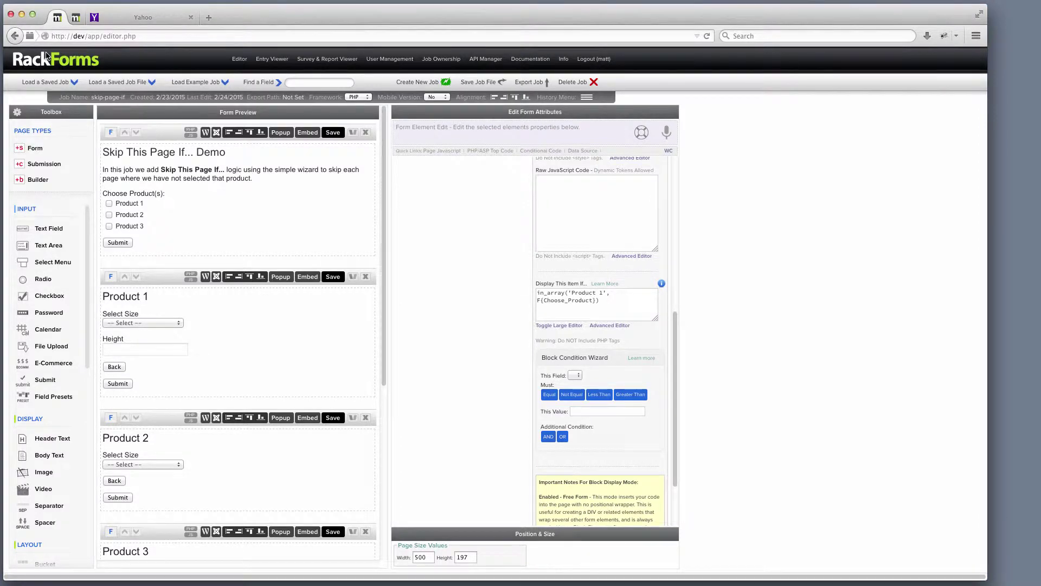
- Clear the Skip This Page If condition of the Product 1 page
{"action": "left_click", "coordinate": [154, 281]}
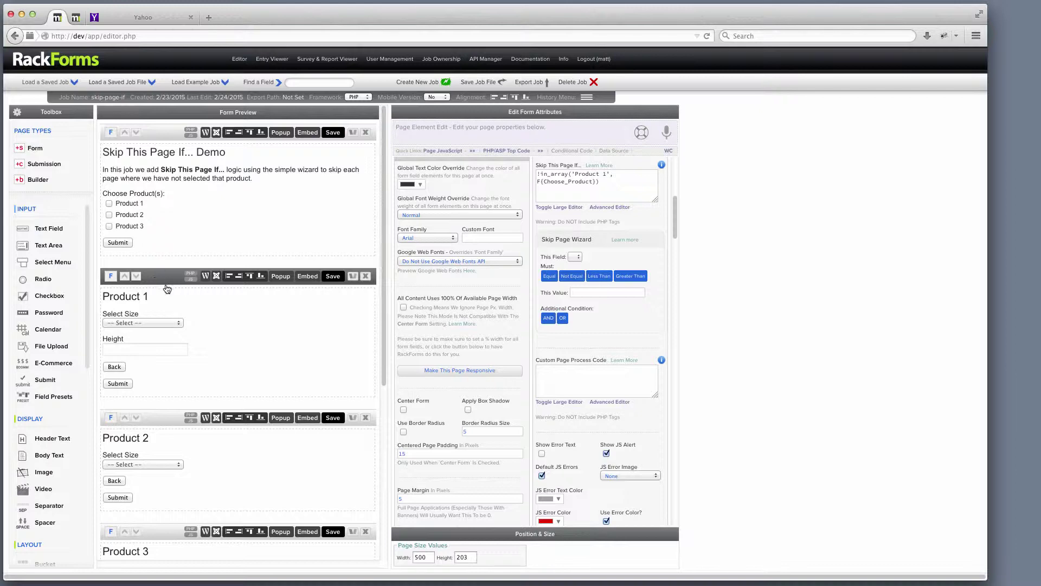
{"action": "scroll", "coordinate": [439, 278], "scroll_direction": "up", "scroll_amount": 6}
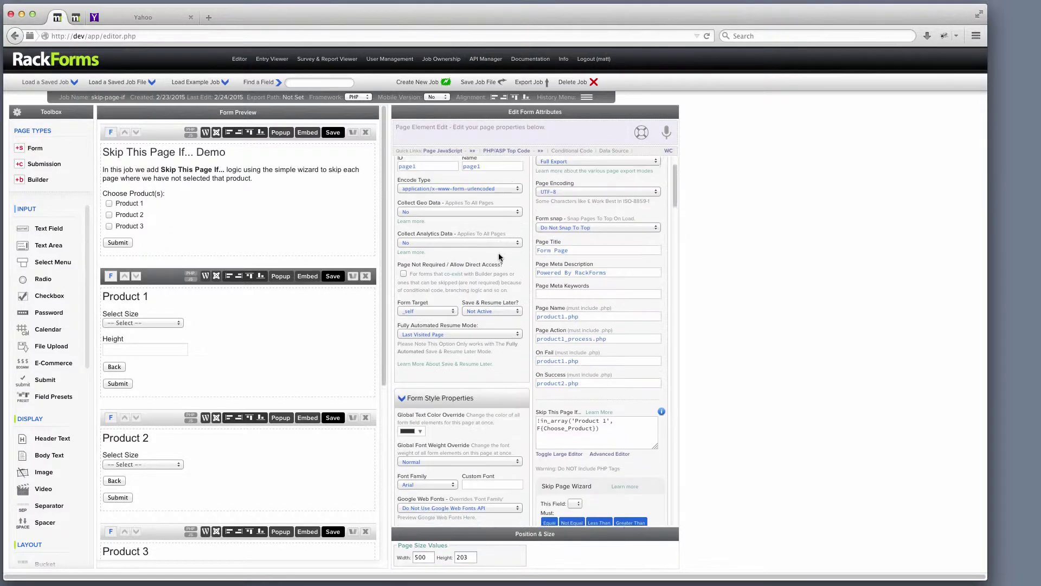
{"action": "scroll", "coordinate": [554, 232], "scroll_direction": "down", "scroll_amount": 4}
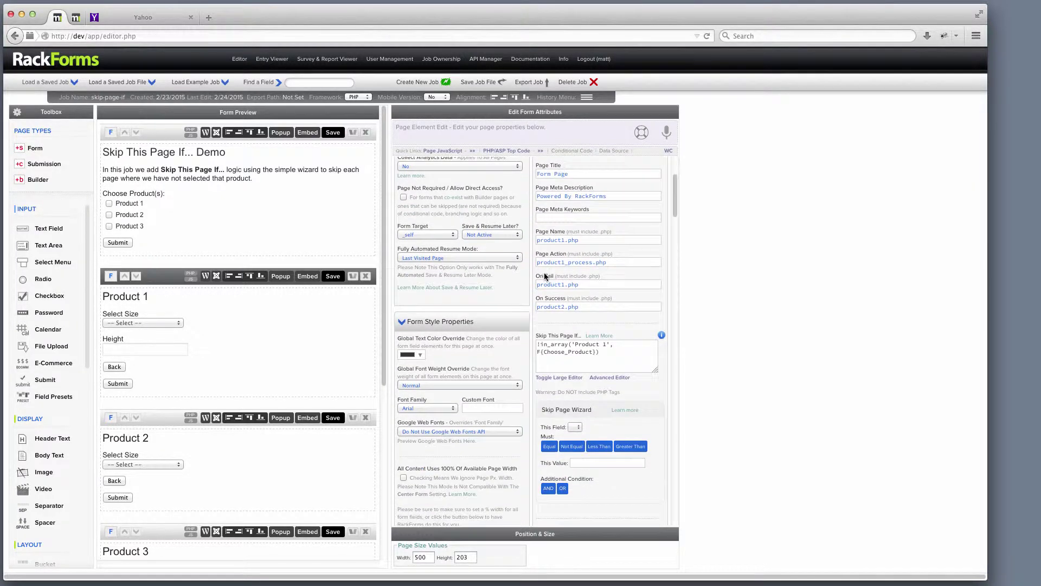
{"action": "left_click_drag", "start_coordinate": [538, 260], "coordinate": [581, 262]}
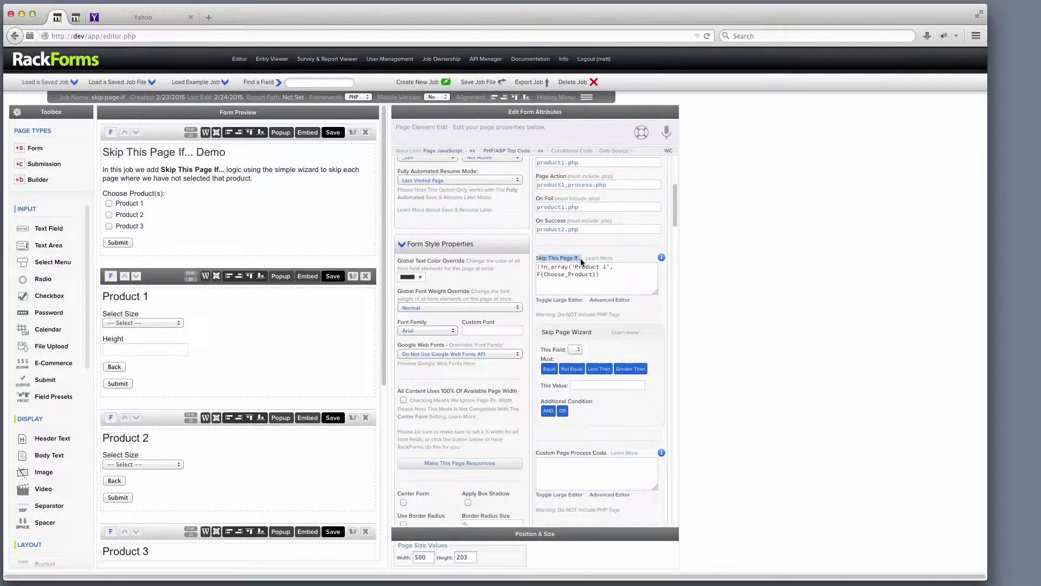
{"action": "left_click_drag", "start_coordinate": [599, 275], "coordinate": [501, 257]}
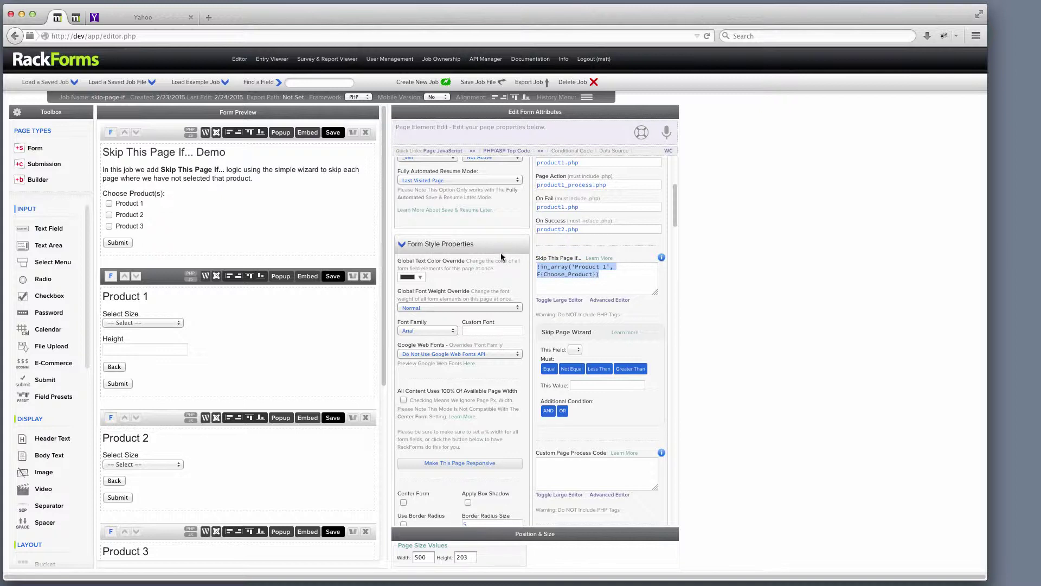
{"action": "key", "text": "BackSpace"}
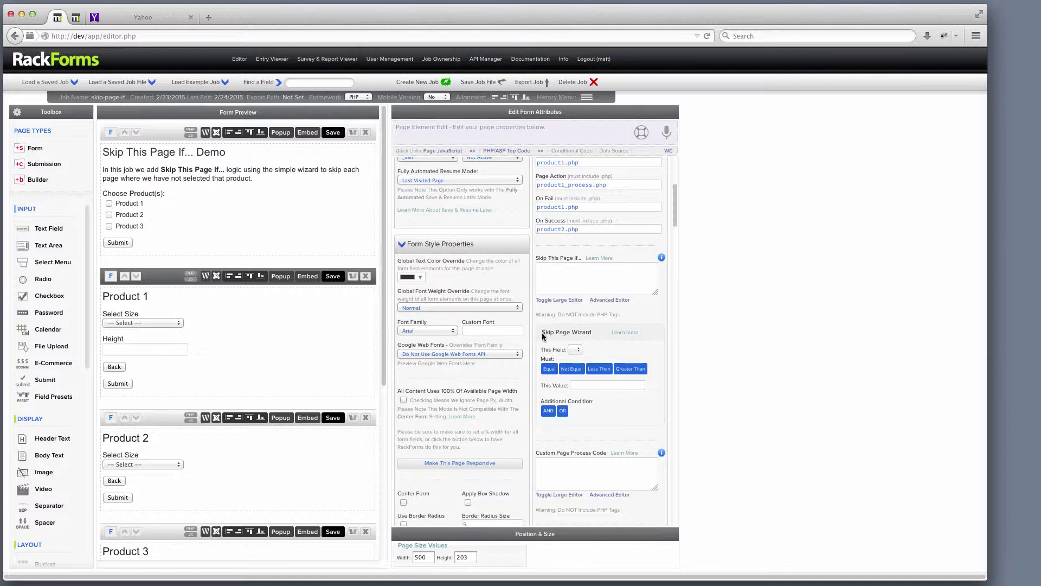
- Build the Product 1 page's skip condition with the Skip Page Wizard, using field Choose_Product and checkbox value Product 1
{"action": "mouse_move", "coordinate": [200, 213]}
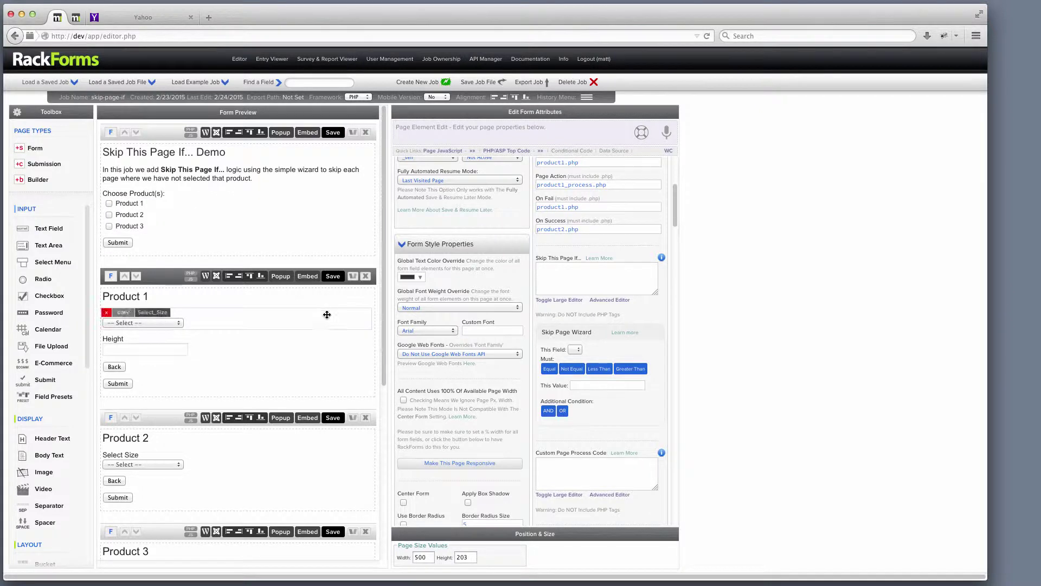
{"action": "left_click", "coordinate": [581, 351]}
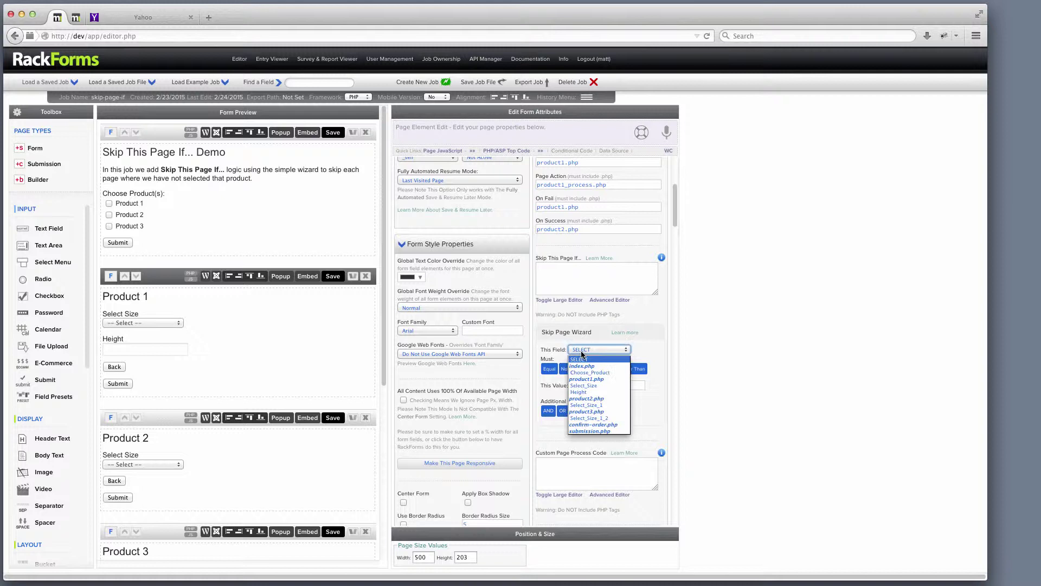
{"action": "left_click", "coordinate": [601, 373]}
{"action": "left_click", "coordinate": [572, 375]}
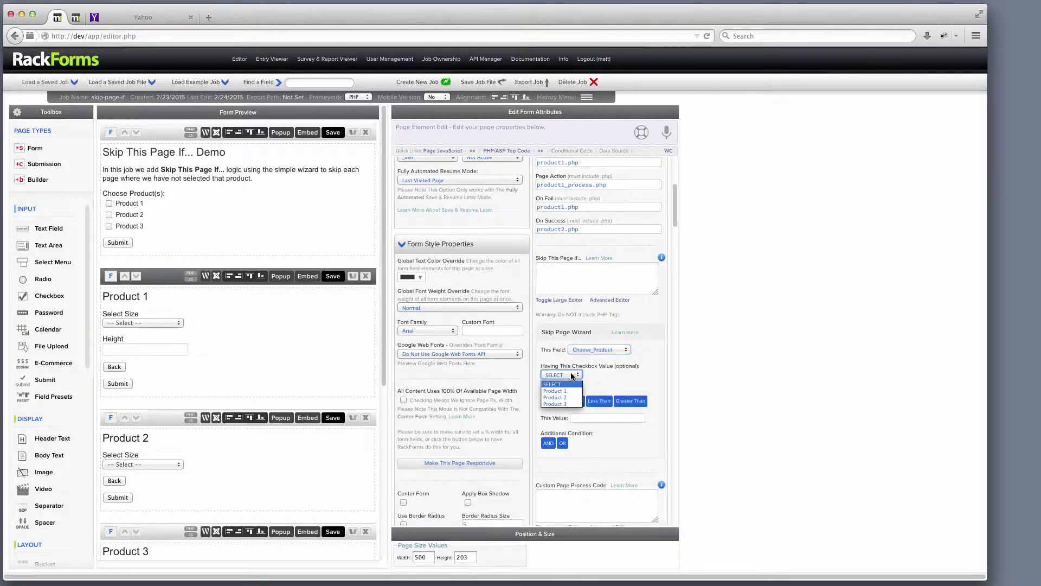
{"action": "left_click", "coordinate": [555, 391]}
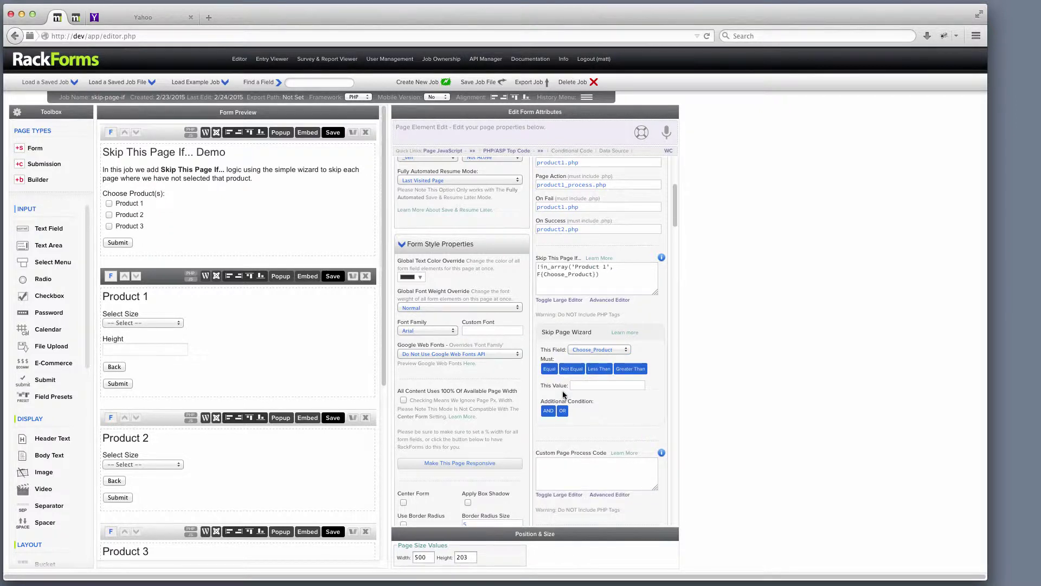
- Review the Skip This Page If settings of the Product 1, Product 2, Product 3 and Confirm Order Details pages
{"action": "triple_click", "coordinate": [605, 271]}
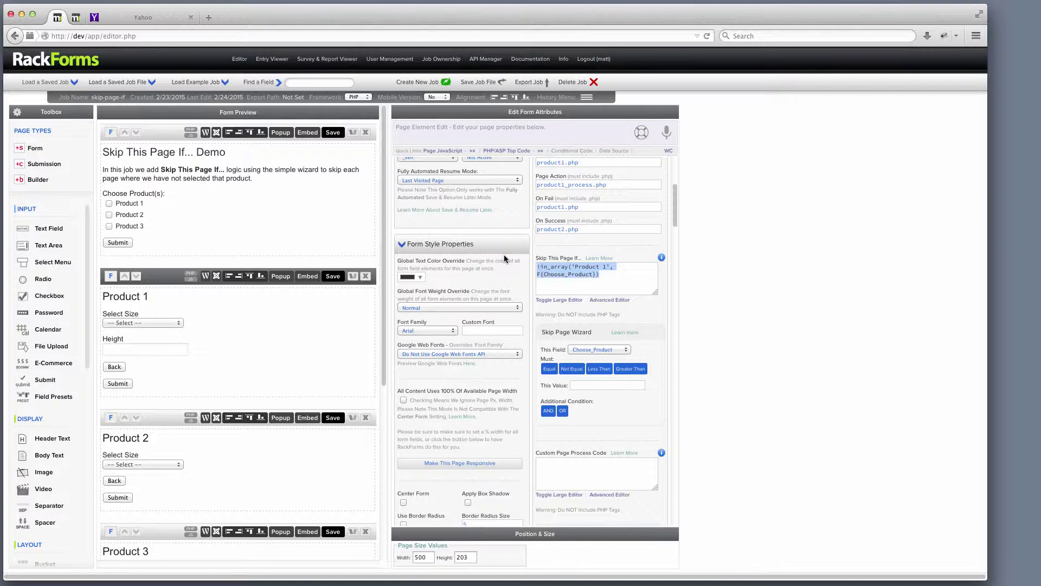
{"action": "left_click", "coordinate": [198, 430]}
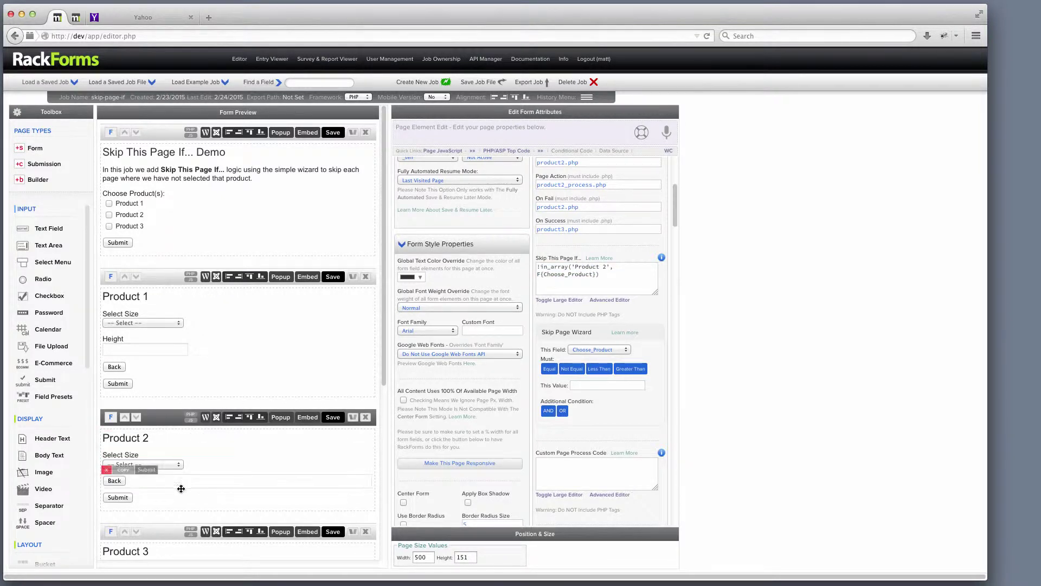
{"action": "scroll", "coordinate": [171, 461], "scroll_direction": "down", "scroll_amount": 5}
{"action": "left_click", "coordinate": [161, 407]}
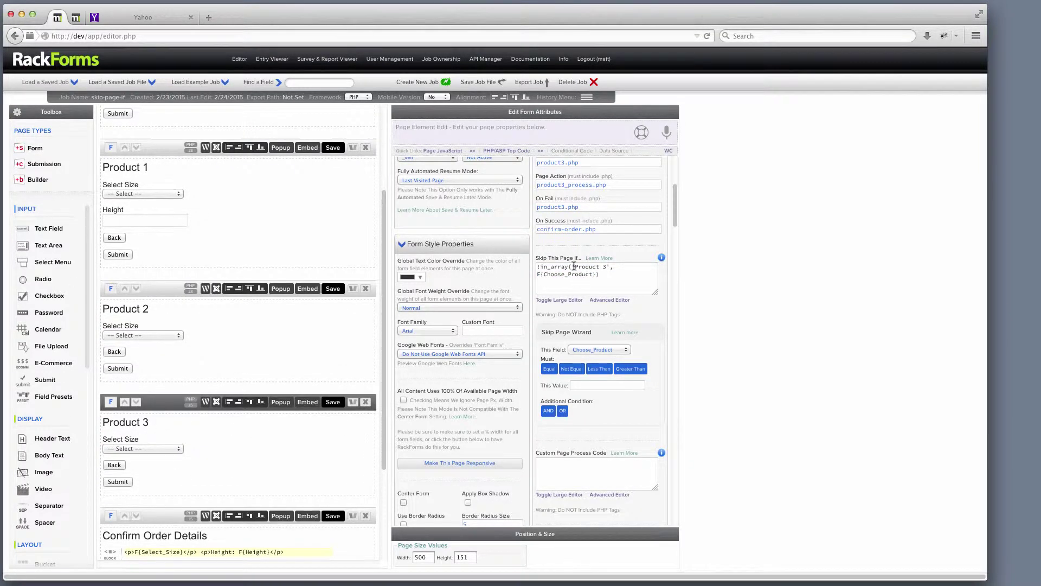
{"action": "triple_click", "coordinate": [608, 265]}
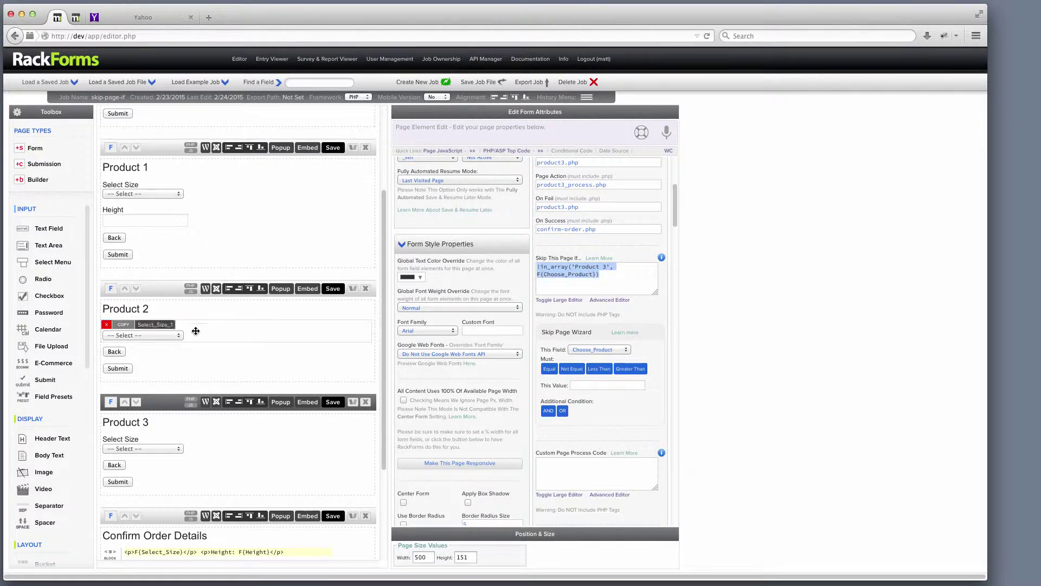
{"action": "scroll", "coordinate": [181, 359], "scroll_direction": "down", "scroll_amount": 2}
{"action": "scroll", "coordinate": [181, 360], "scroll_direction": "down", "scroll_amount": 2}
{"action": "left_click", "coordinate": [158, 426]}
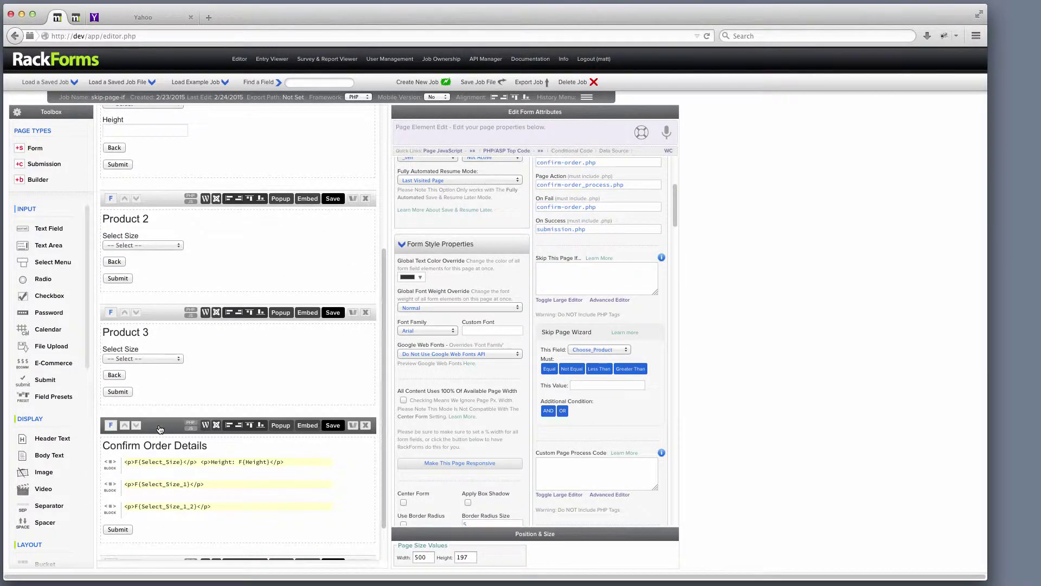
{"action": "scroll", "coordinate": [158, 426], "scroll_direction": "down", "scroll_amount": 2}
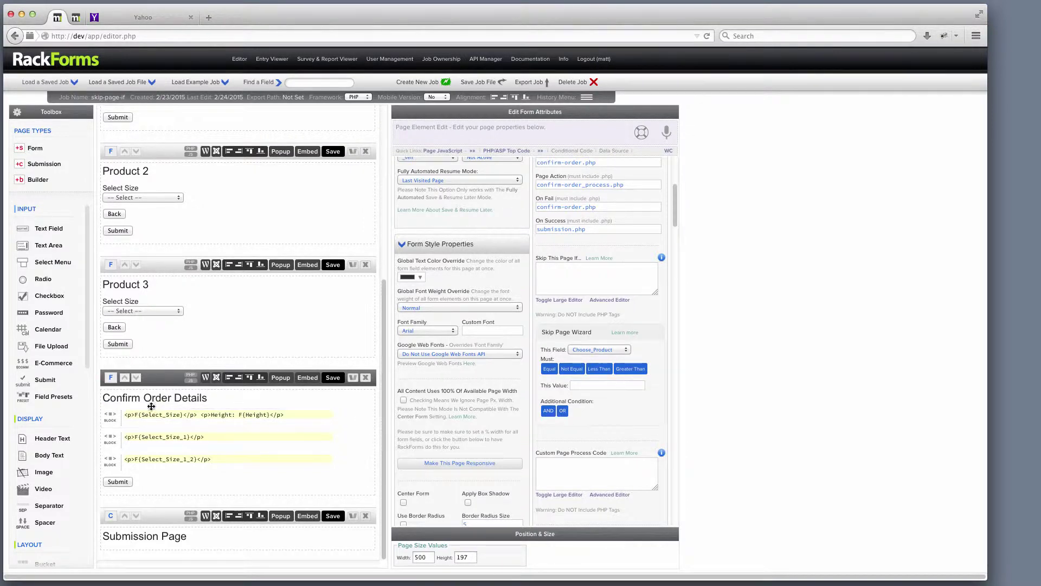
{"action": "scroll", "coordinate": [184, 249], "scroll_direction": "up", "scroll_amount": 2}
{"action": "scroll", "coordinate": [179, 325], "scroll_direction": "down", "scroll_amount": 2}
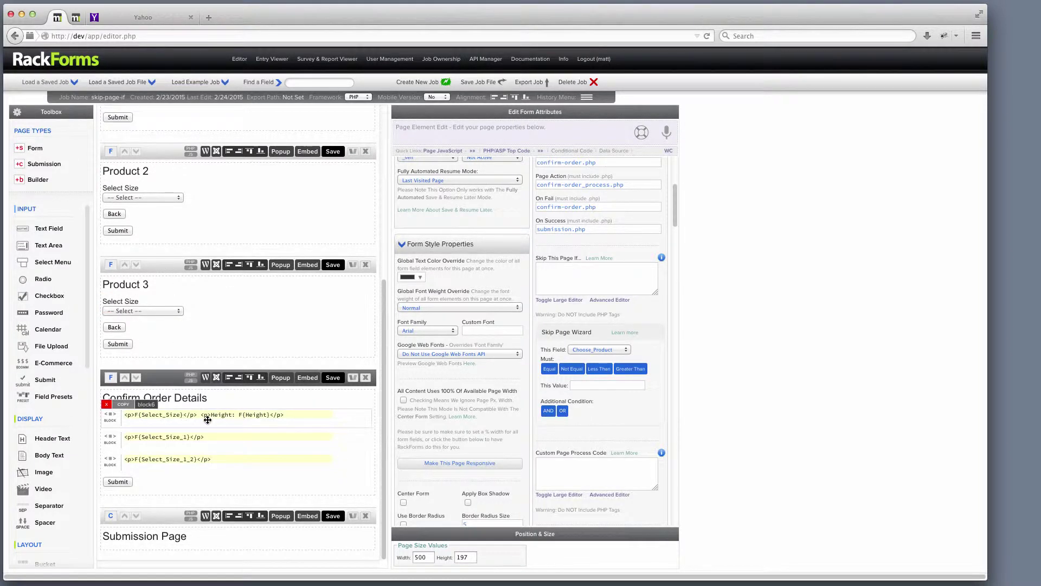
- Compare the Display This Item If conditions of the first two blocks on the Confirm Order Details page
{"action": "left_click", "coordinate": [207, 419]}
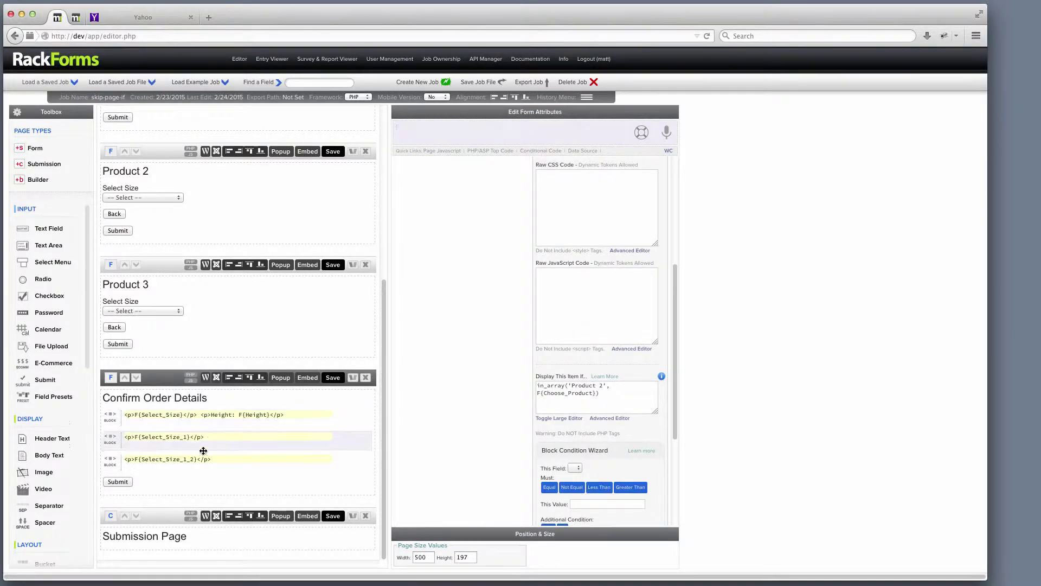
{"action": "left_click", "coordinate": [215, 420]}
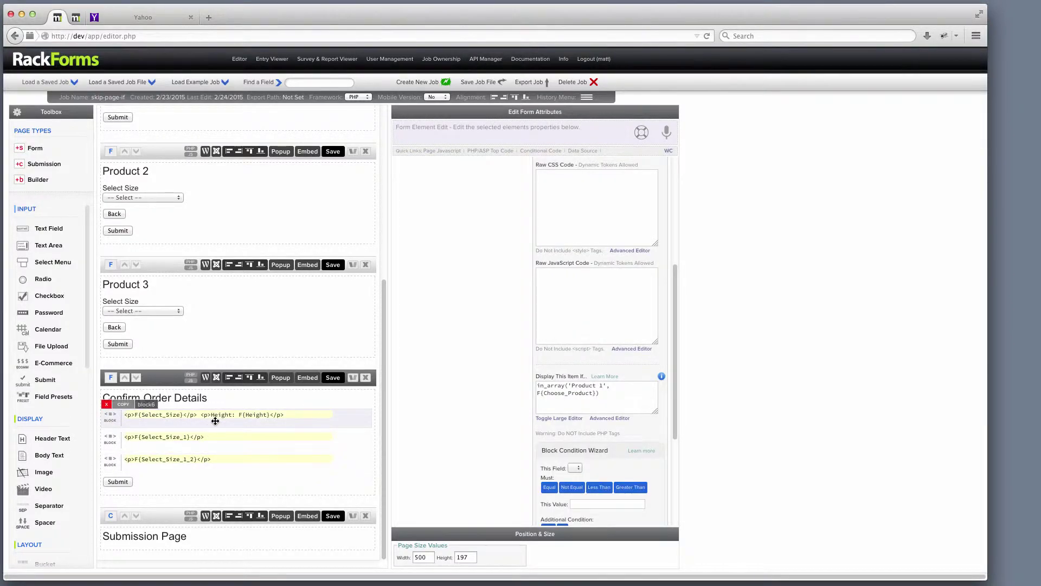
{"action": "scroll", "coordinate": [209, 324], "scroll_direction": "up", "scroll_amount": 8}
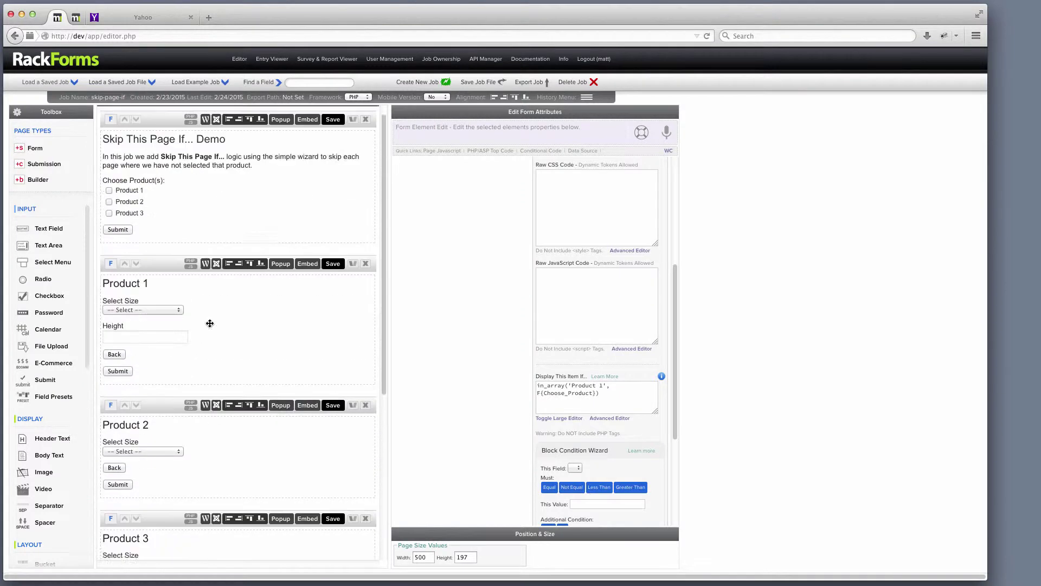
{"action": "scroll", "coordinate": [179, 325], "scroll_direction": "down", "scroll_amount": 5}
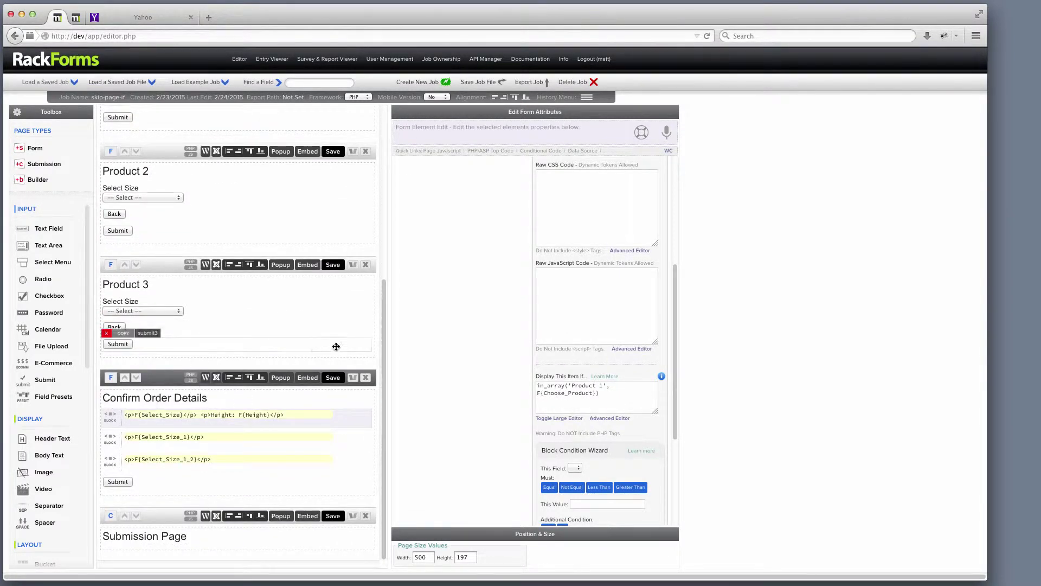
{"action": "scroll", "coordinate": [437, 365], "scroll_direction": "down", "scroll_amount": 1}
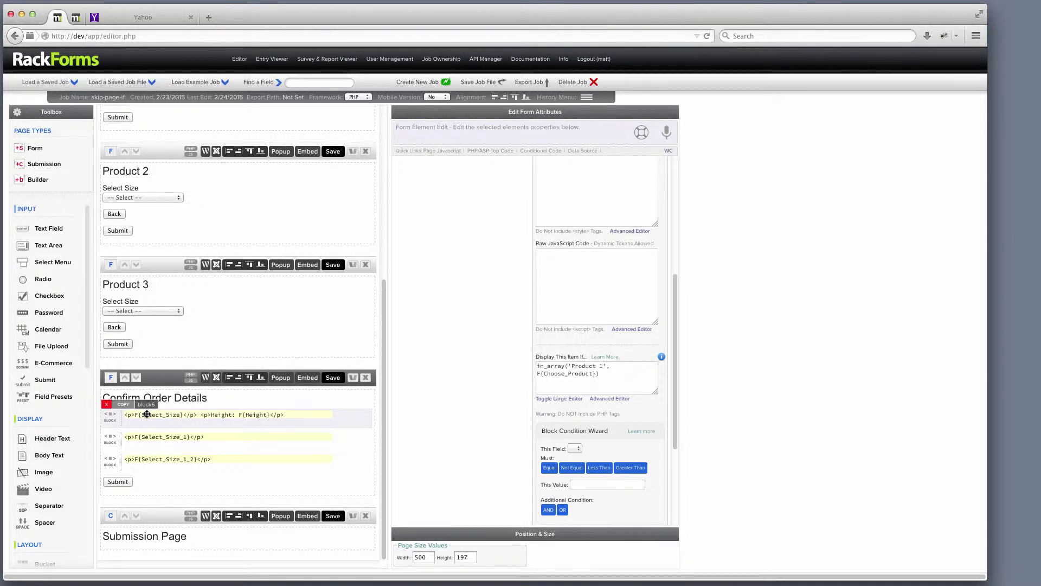
- Locate the Code Block element in the toolbox and examine the raw code of the first Confirm Order Details block
{"action": "scroll", "coordinate": [54, 402], "scroll_direction": "down", "scroll_amount": 5}
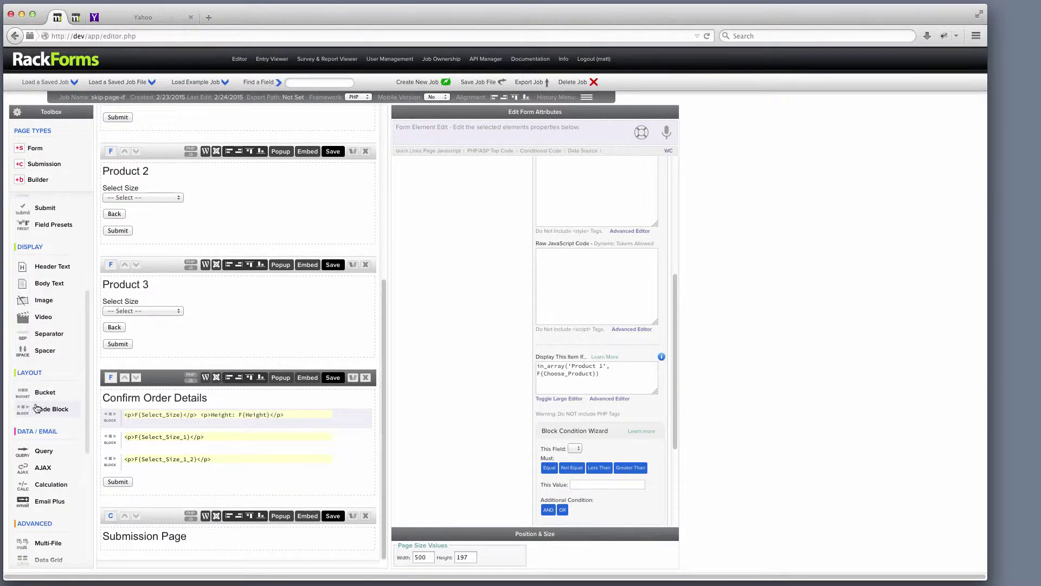
{"action": "left_click_drag", "start_coordinate": [38, 410], "coordinate": [105, 402]}
{"action": "left_click_drag", "start_coordinate": [623, 277], "coordinate": [541, 259]}
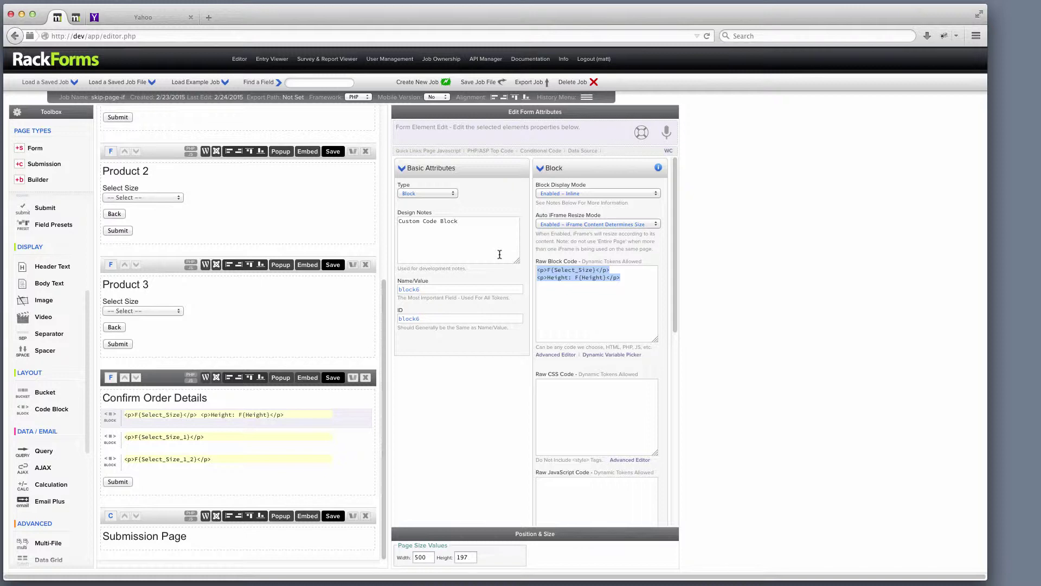
{"action": "left_click", "coordinate": [632, 281]}
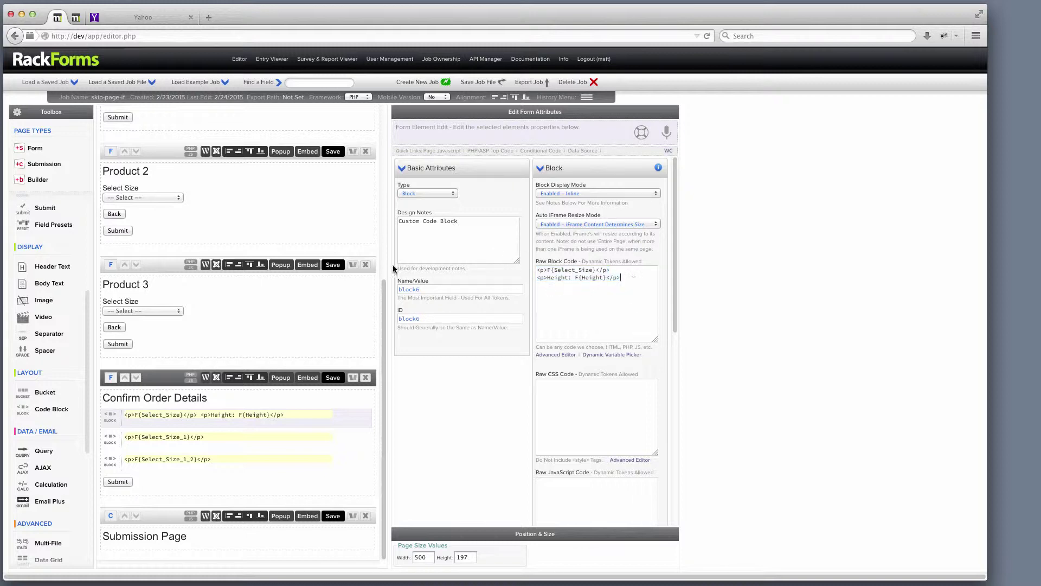
- Rebuild the first block's Display This Item If condition with the Block Condition Wizard, using field Choose_Product and checkbox value Product 1
{"action": "scroll", "coordinate": [615, 300], "scroll_direction": "down", "scroll_amount": 10}
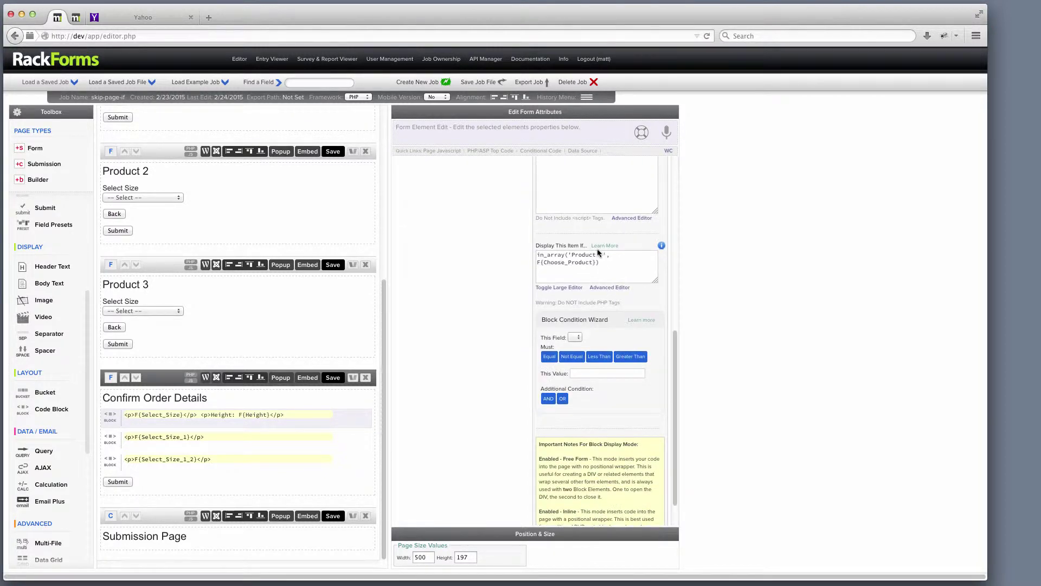
{"action": "left_click_drag", "start_coordinate": [542, 247], "coordinate": [469, 240]}
{"action": "key", "text": "BackSpace"}
{"action": "left_click", "coordinate": [575, 337]}
{"action": "left_click", "coordinate": [596, 360]}
{"action": "left_click", "coordinate": [570, 362]}
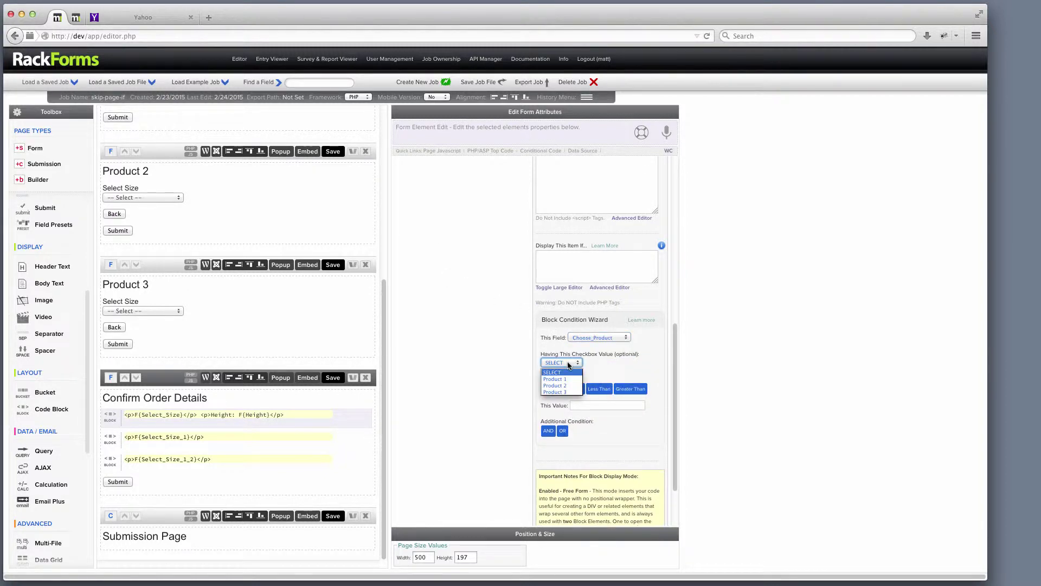
{"action": "left_click", "coordinate": [562, 380]}
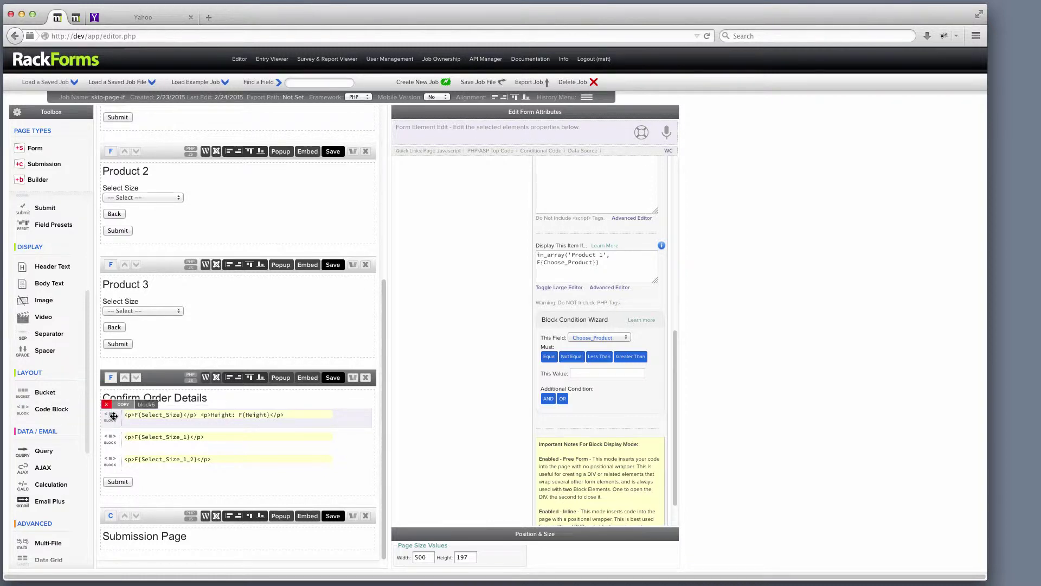
- View the first code block's attributes and open the Confirm Order Details section header for editing
{"action": "left_click", "coordinate": [164, 418]}
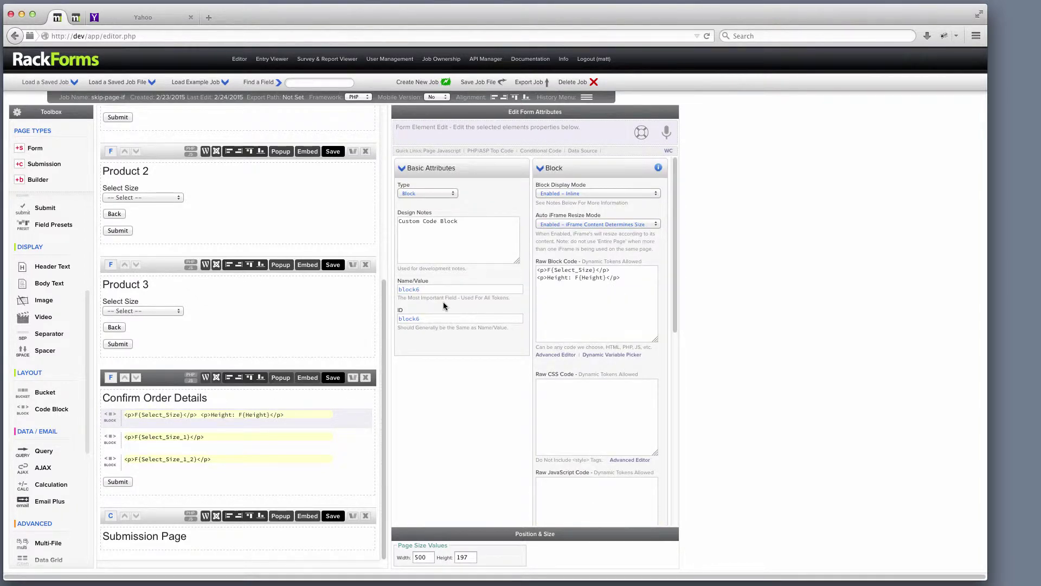
{"action": "left_click", "coordinate": [179, 398]}
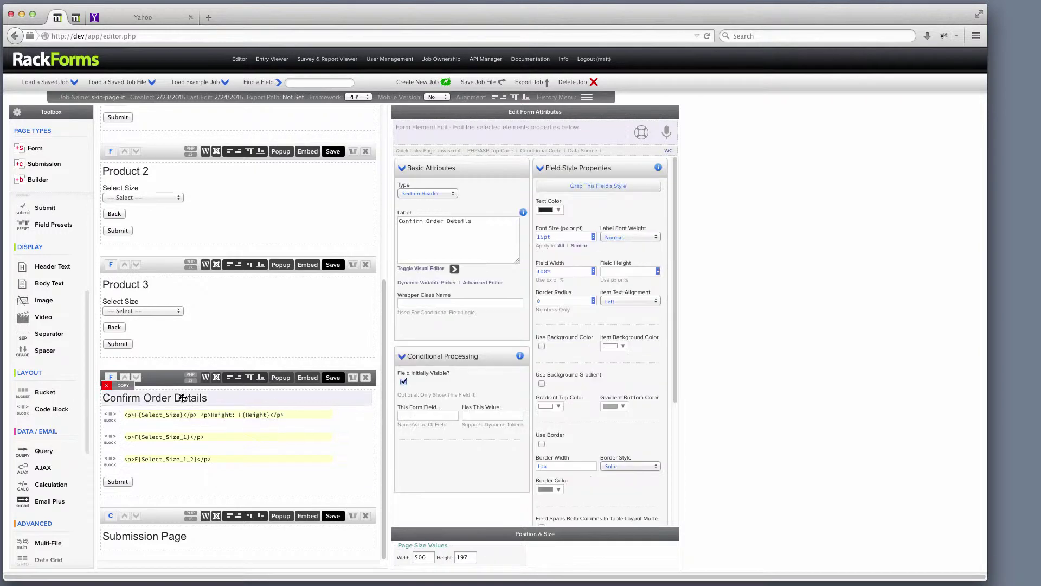
{"action": "scroll", "coordinate": [63, 349], "scroll_direction": "up", "scroll_amount": 2}
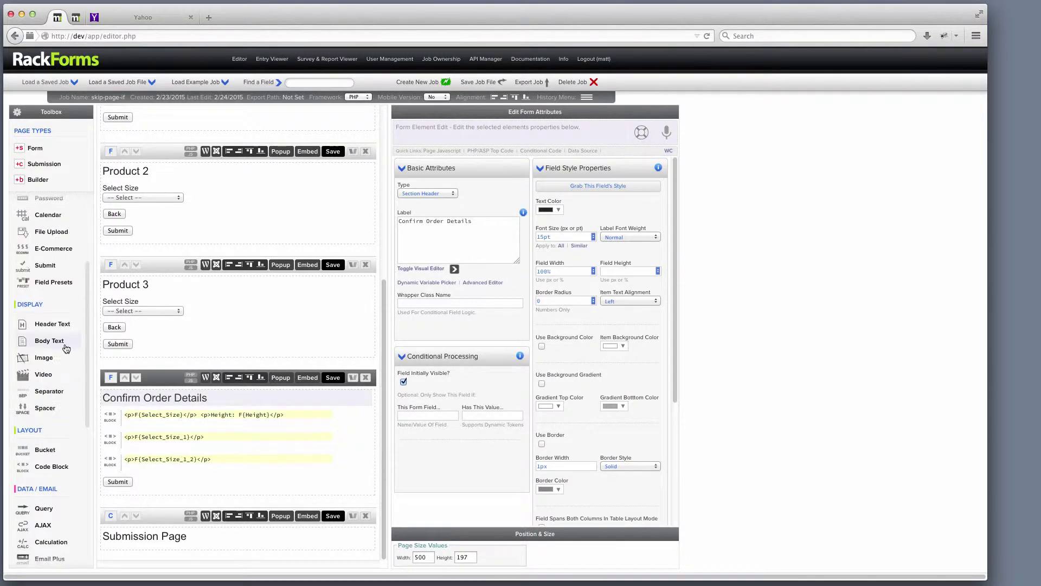
{"action": "mouse_move", "coordinate": [207, 399]}
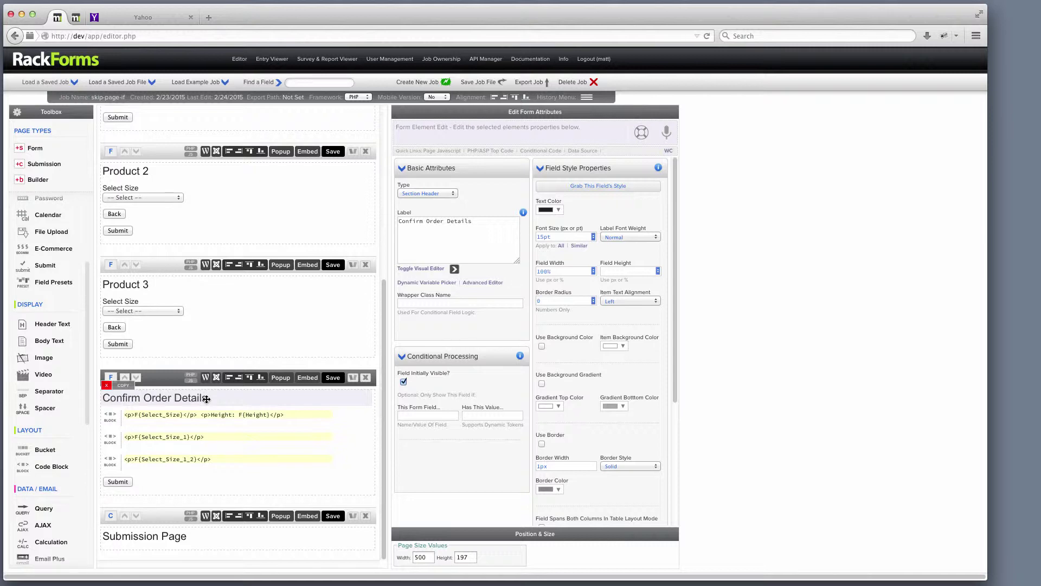
- Switch to the Yahoo page, open its page source, copy all of it and close the source window
{"action": "left_click", "coordinate": [154, 18]}
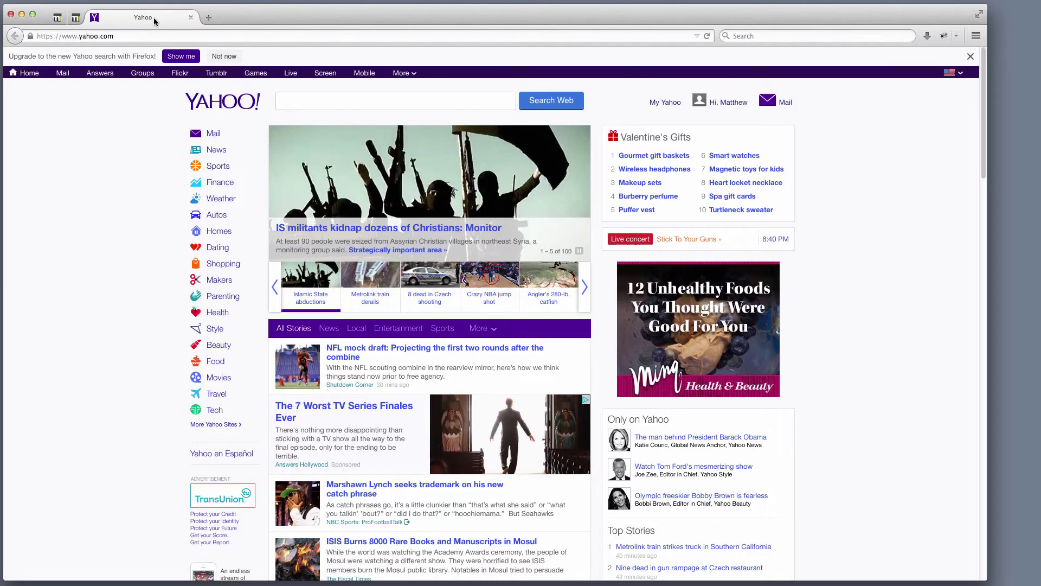
{"action": "right_click", "coordinate": [146, 123]}
{"action": "left_click", "coordinate": [191, 201]}
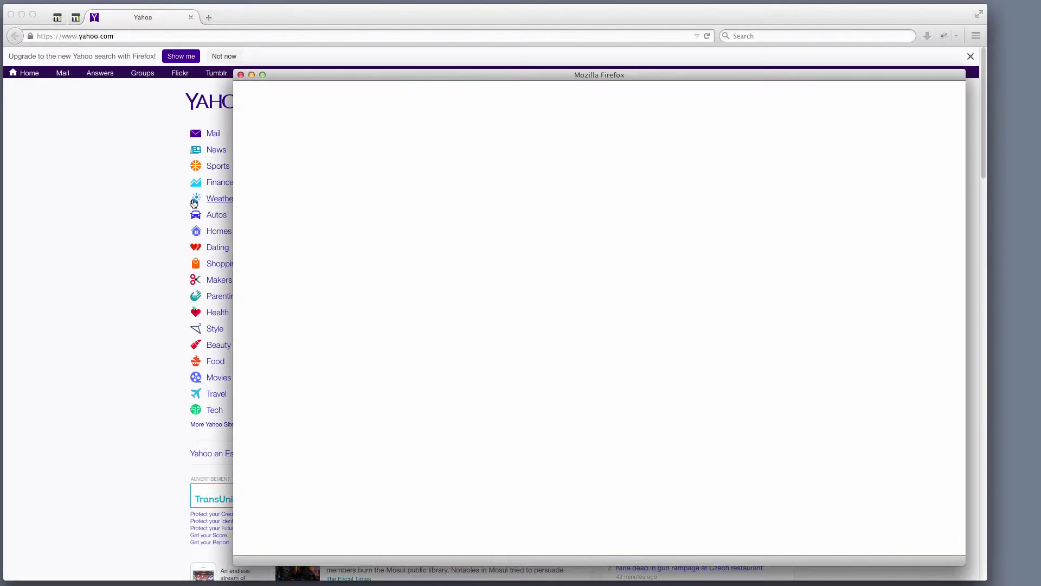
{"action": "left_click", "coordinate": [271, 172]}
{"action": "key", "text": "super+a"}
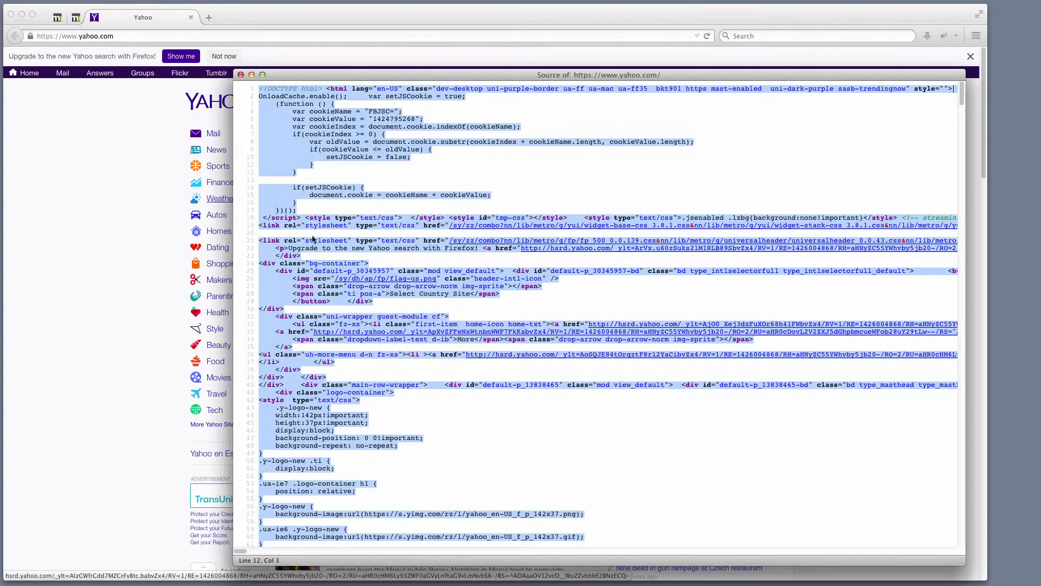
{"action": "left_click", "coordinate": [241, 75]}
- In the RackForms editor, replace the Confirm Order Details header's label with the copied Yahoo source and undo the replacement
{"action": "left_click", "coordinate": [58, 19]}
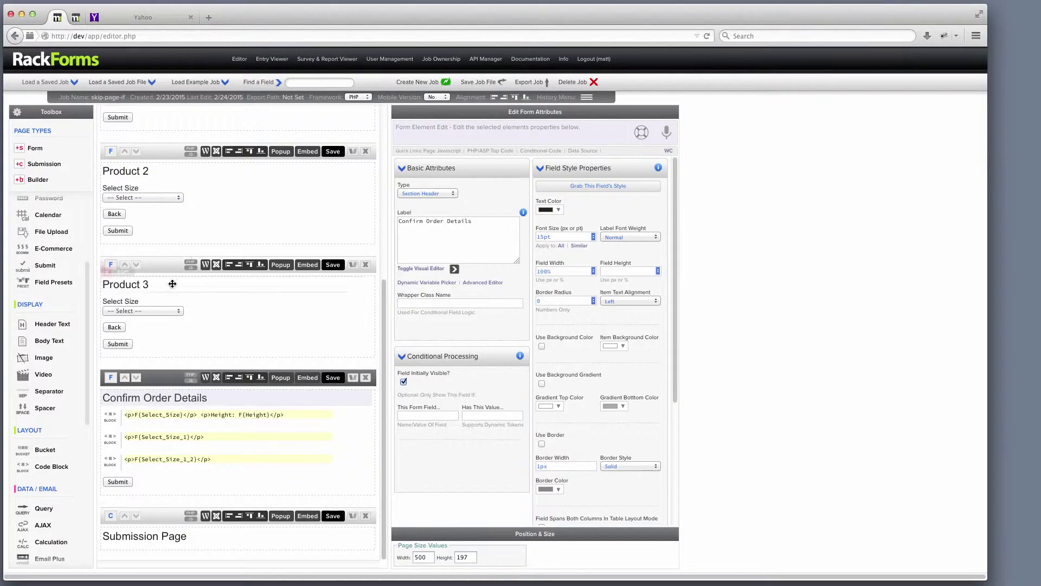
{"action": "key", "text": "super+a"}
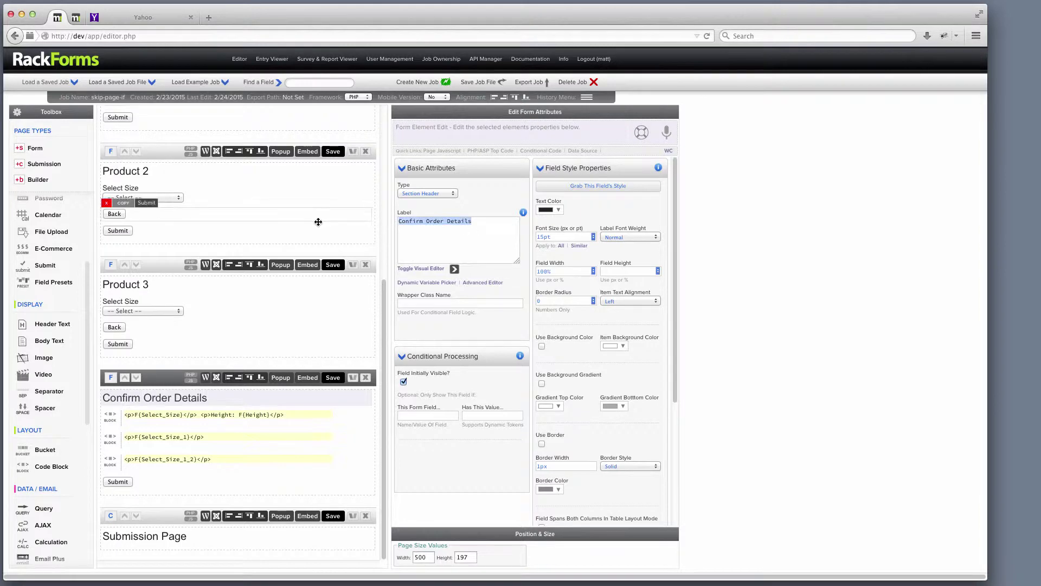
{"action": "key", "text": "super+v"}
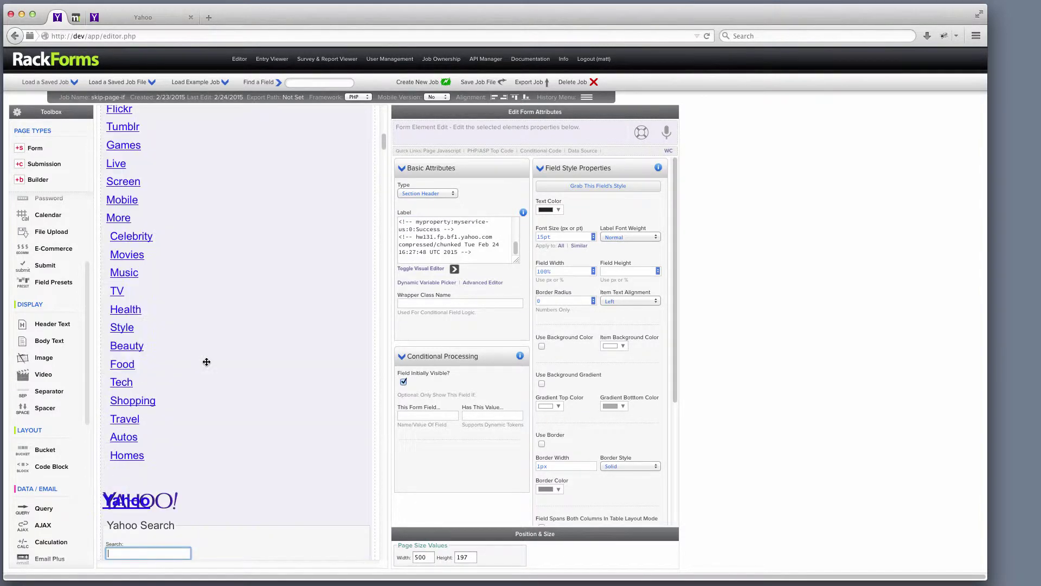
{"action": "left_click_drag", "start_coordinate": [381, 156], "coordinate": [383, 126]}
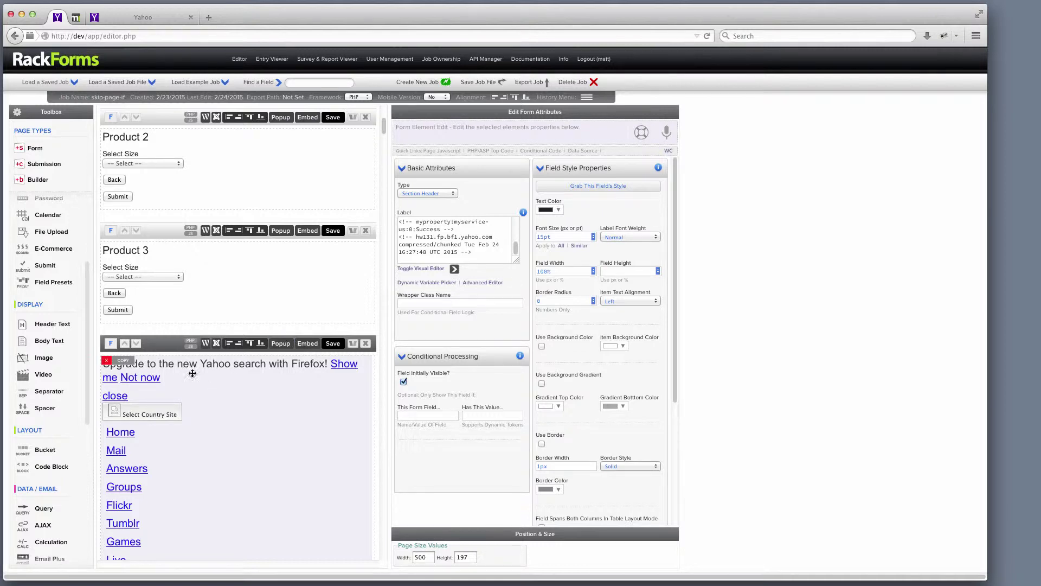
{"action": "left_click", "coordinate": [427, 243]}
{"action": "key", "text": "super+z"}
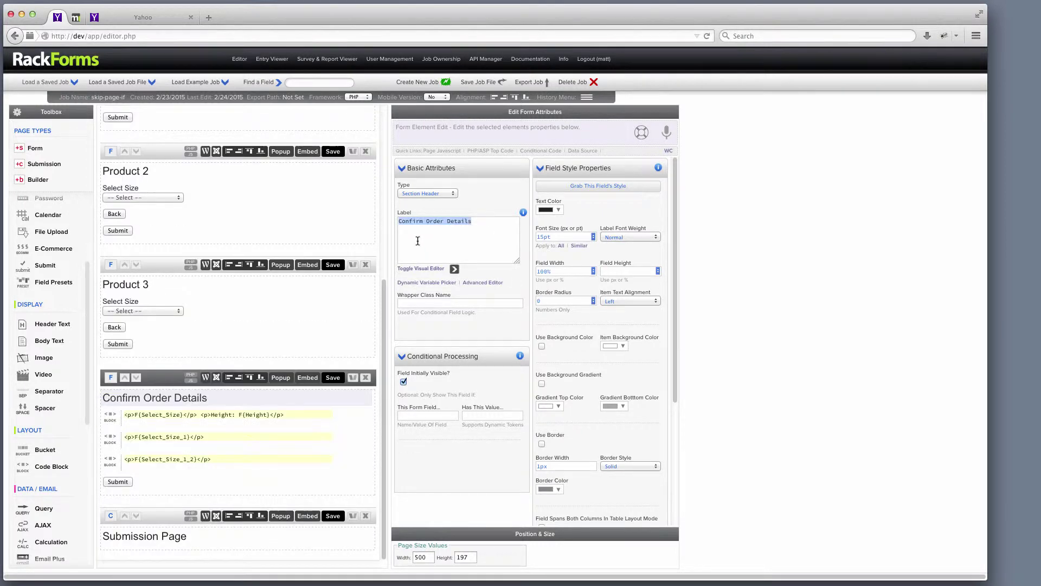
- Replace the raw block code of the first Confirm Order Details block with the copied Yahoo page source
{"action": "left_click", "coordinate": [215, 416]}
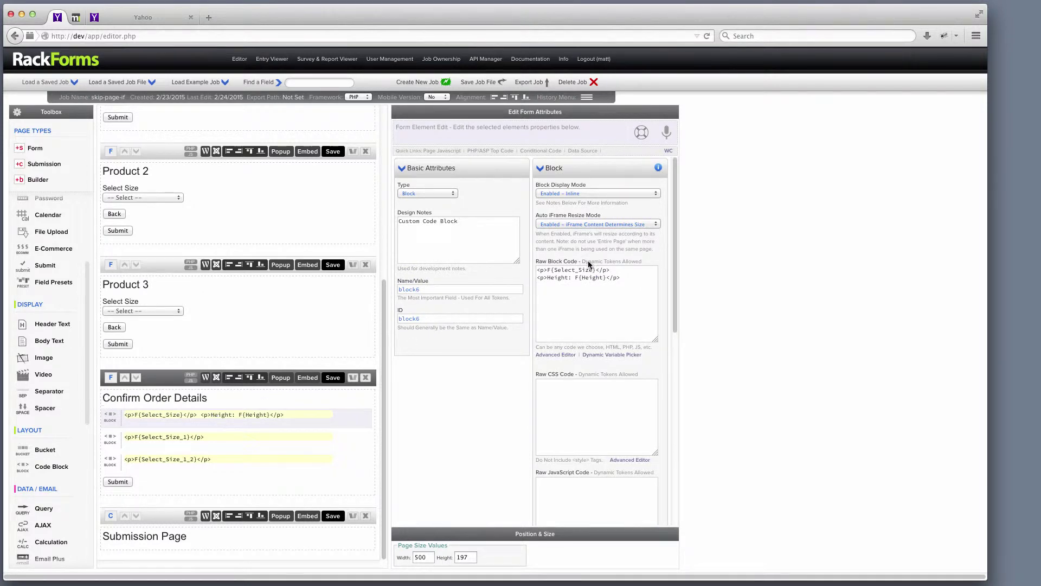
{"action": "left_click_drag", "start_coordinate": [621, 278], "coordinate": [536, 268]}
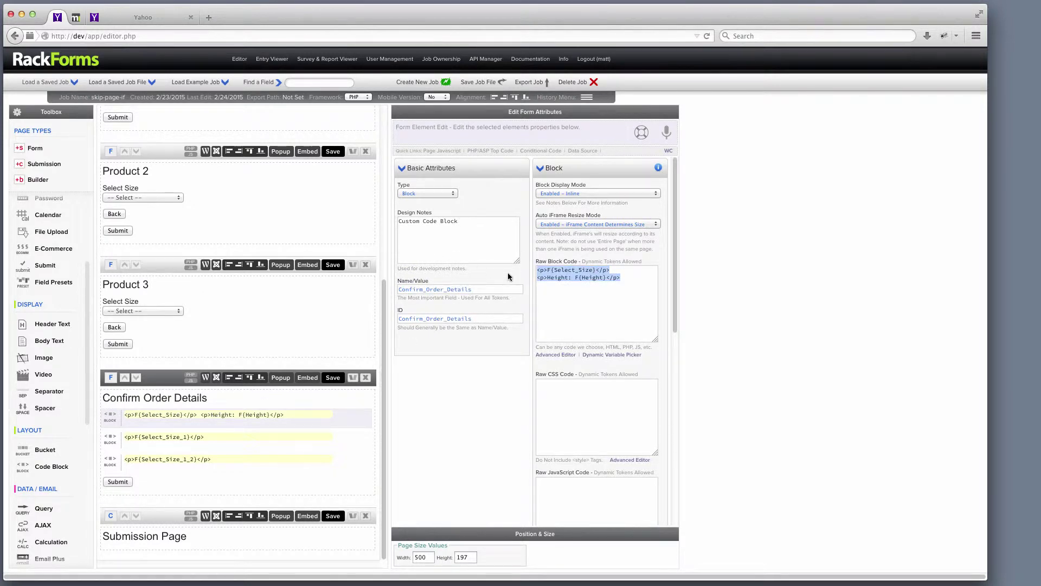
{"action": "key", "text": "super+v"}
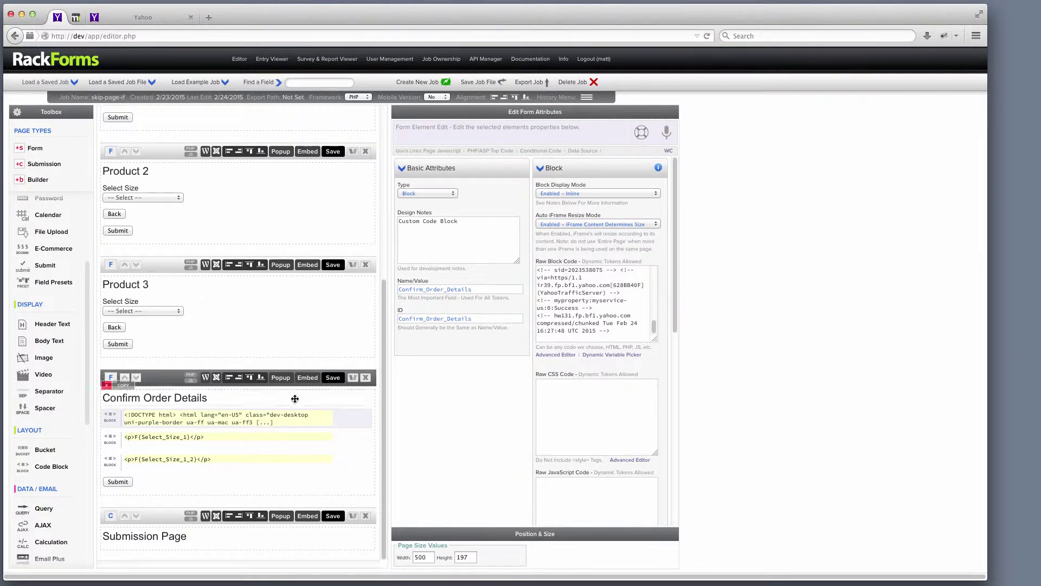
{"action": "mouse_move", "coordinate": [256, 416]}
{"action": "left_mouse_down"}
{"action": "mouse_move", "coordinate": [256, 434]}
{"action": "mouse_move", "coordinate": [258, 415]}
{"action": "left_mouse_up"}
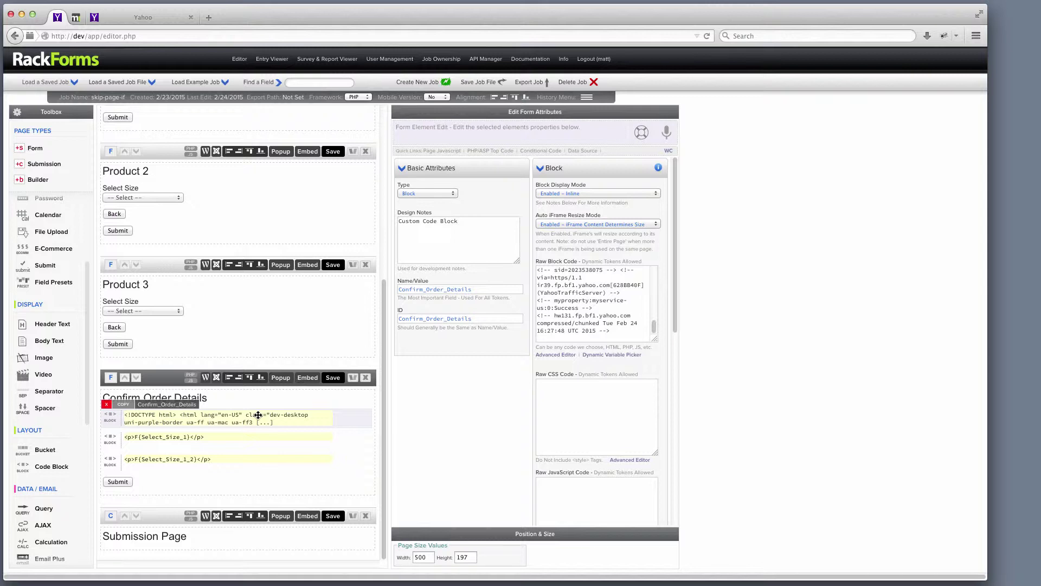
- Clear all raw block code from the first Confirm Order Details block
{"action": "left_click", "coordinate": [596, 293]}
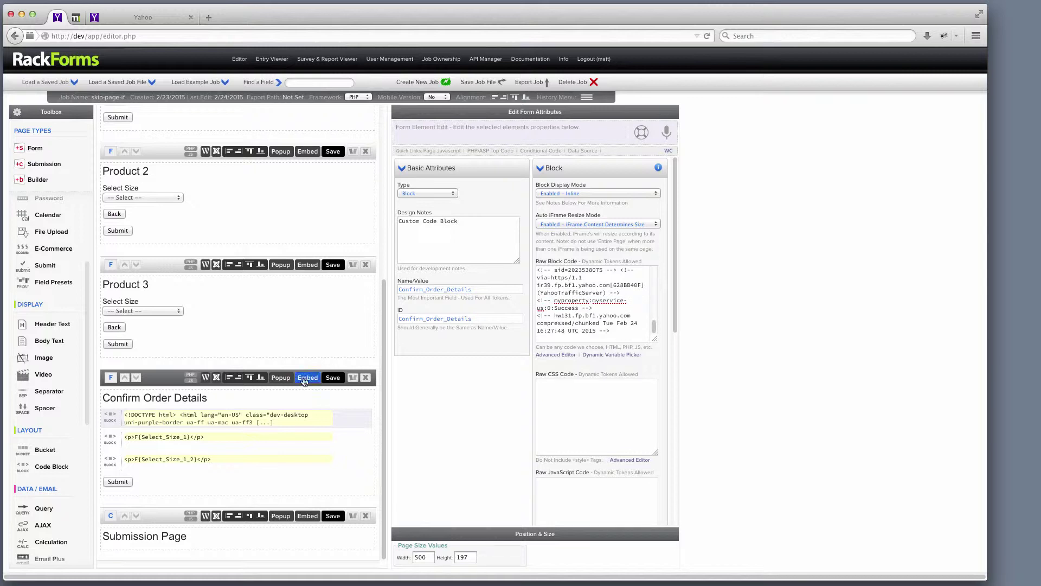
{"action": "key", "text": "super+a"}
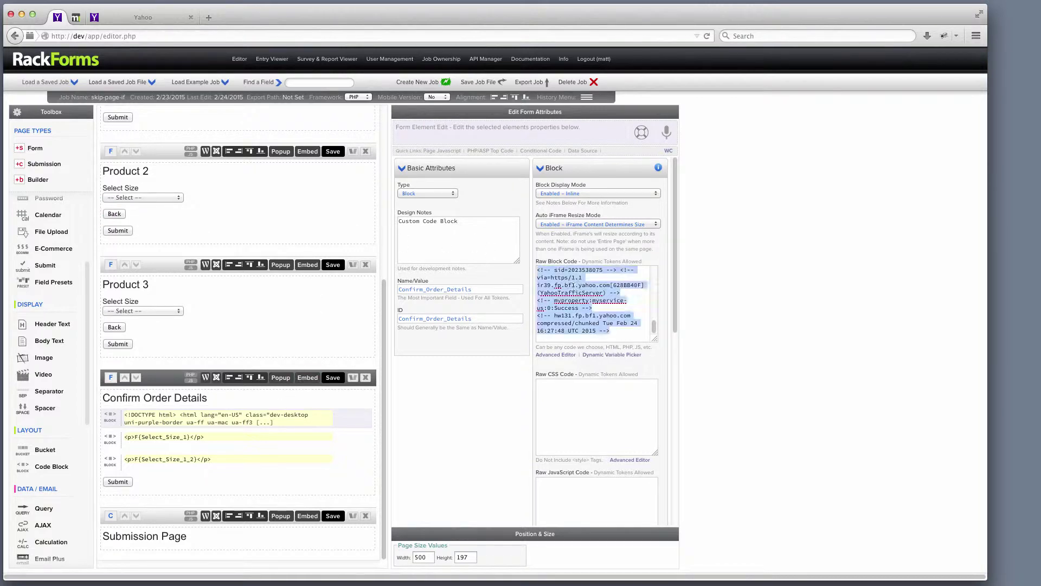
{"action": "key", "text": "BackSpace"}
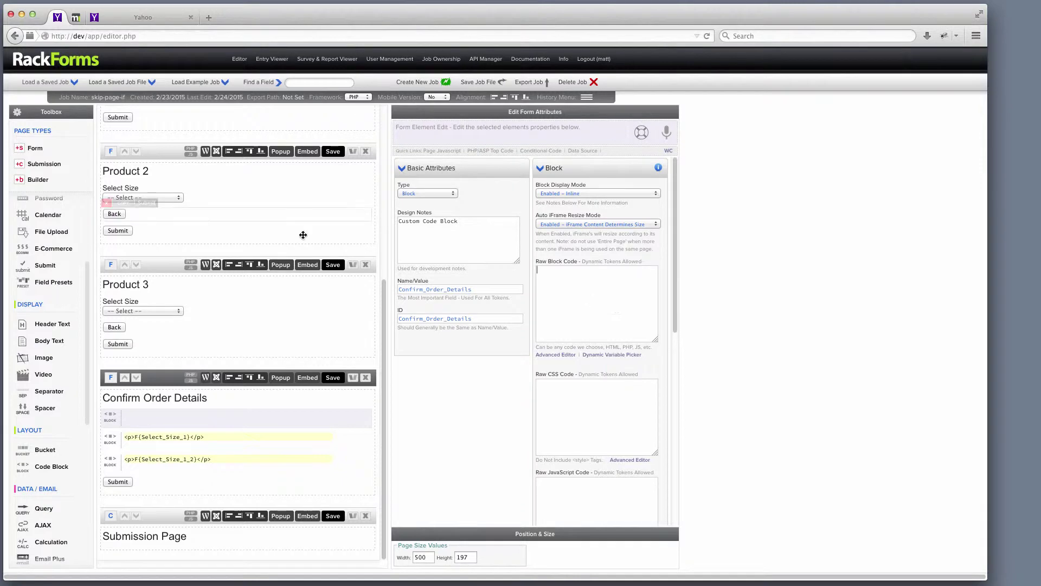
- Insert the Select_Size and Height field variables into the empty block's raw code with the Dynamic Variable Picker
{"action": "scroll", "coordinate": [200, 219], "scroll_direction": "up", "scroll_amount": 5}
{"action": "scroll", "coordinate": [200, 218], "scroll_direction": "up", "scroll_amount": 1}
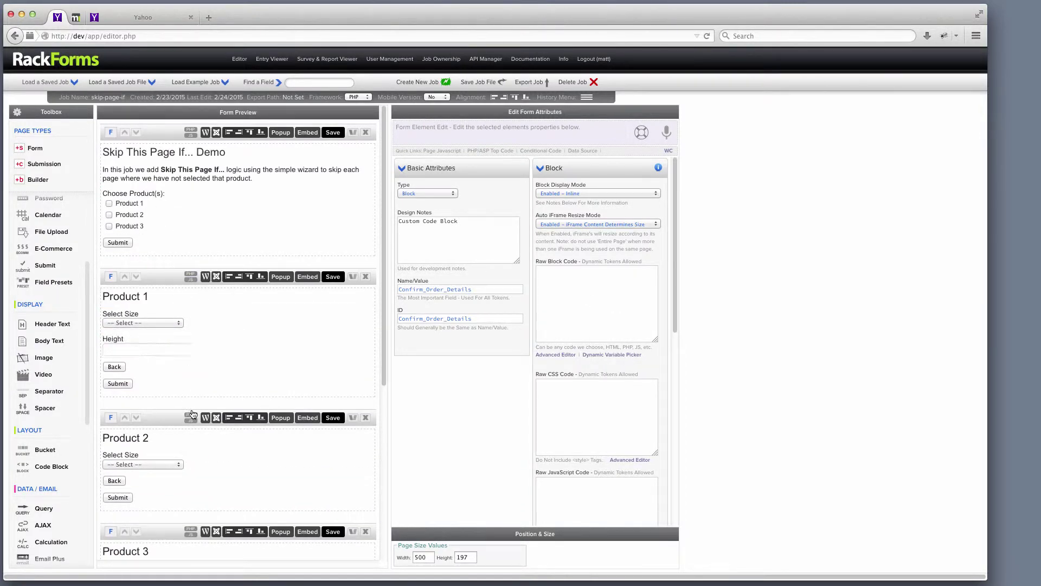
{"action": "scroll", "coordinate": [195, 401], "scroll_direction": "down", "scroll_amount": 5}
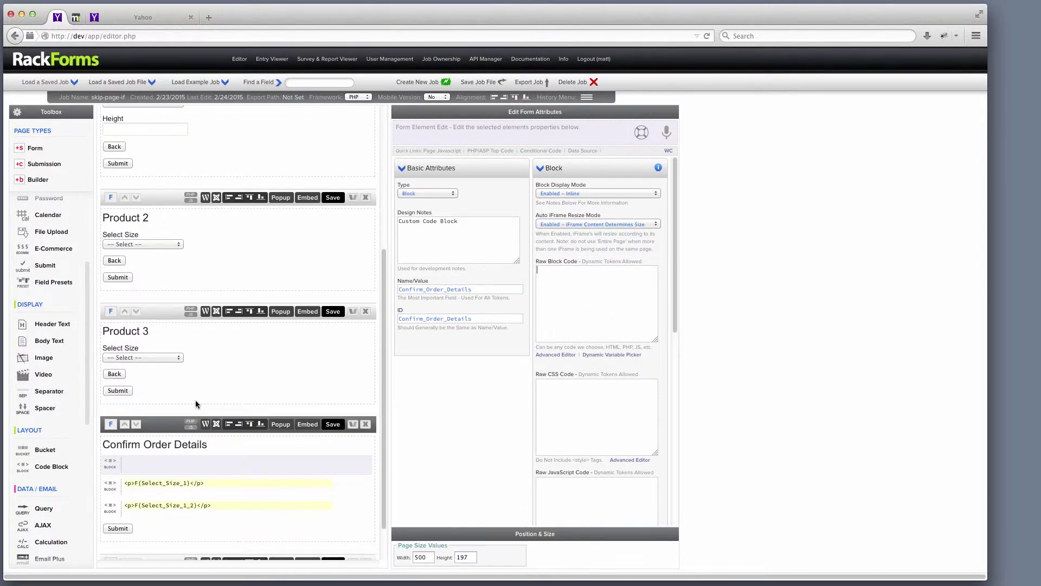
{"action": "left_click", "coordinate": [619, 355]}
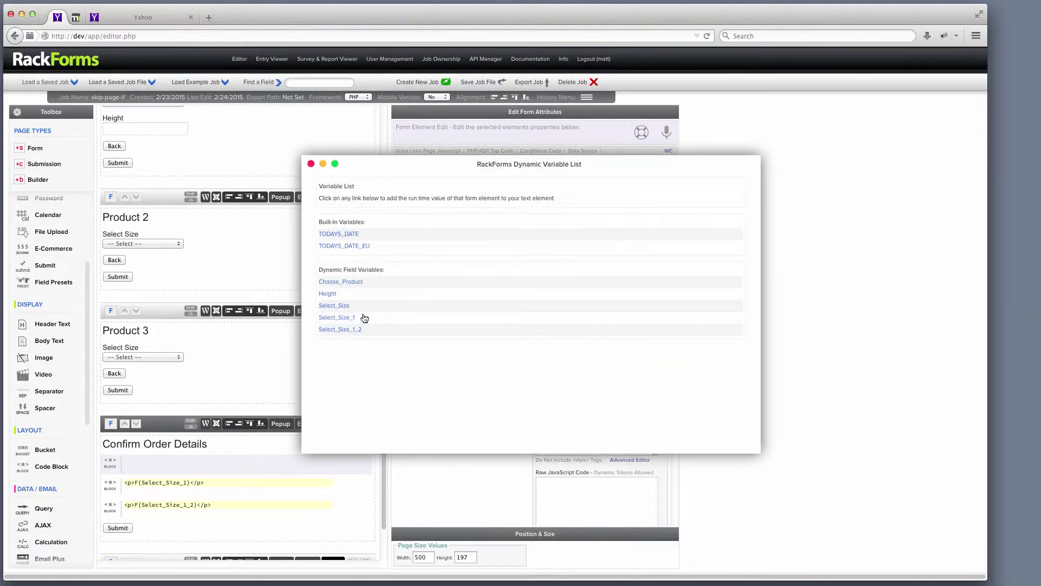
{"action": "left_click", "coordinate": [334, 305]}
{"action": "left_click", "coordinate": [331, 293]}
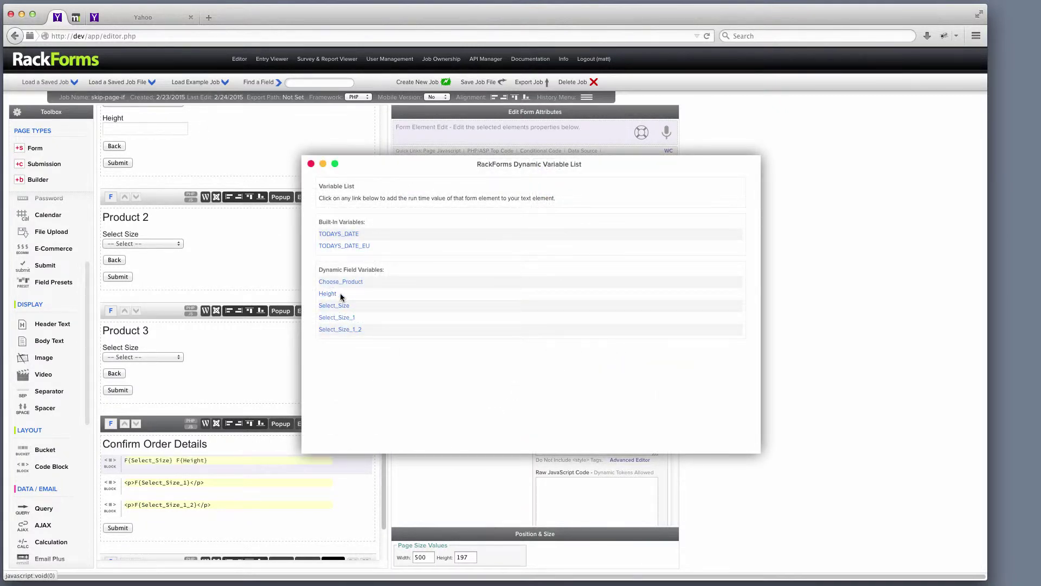
{"action": "left_click", "coordinate": [310, 163]}
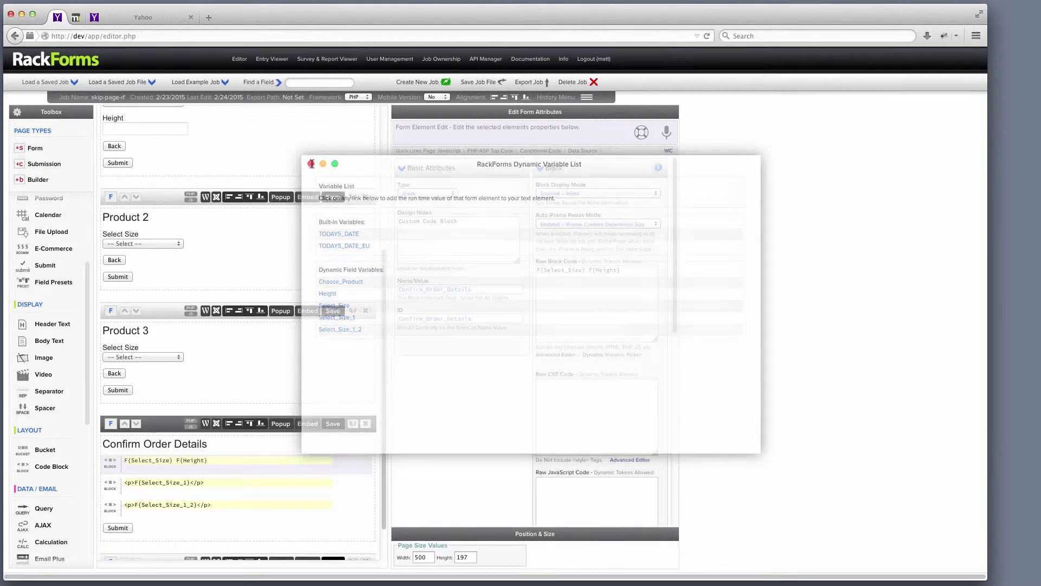
- Wrap the F{Select_Size} and F{Height} tokens in separate <p></p> paragraphs on two lines of the raw block code
{"action": "left_click", "coordinate": [538, 270]}
{"action": "type", "text": "<p>"}
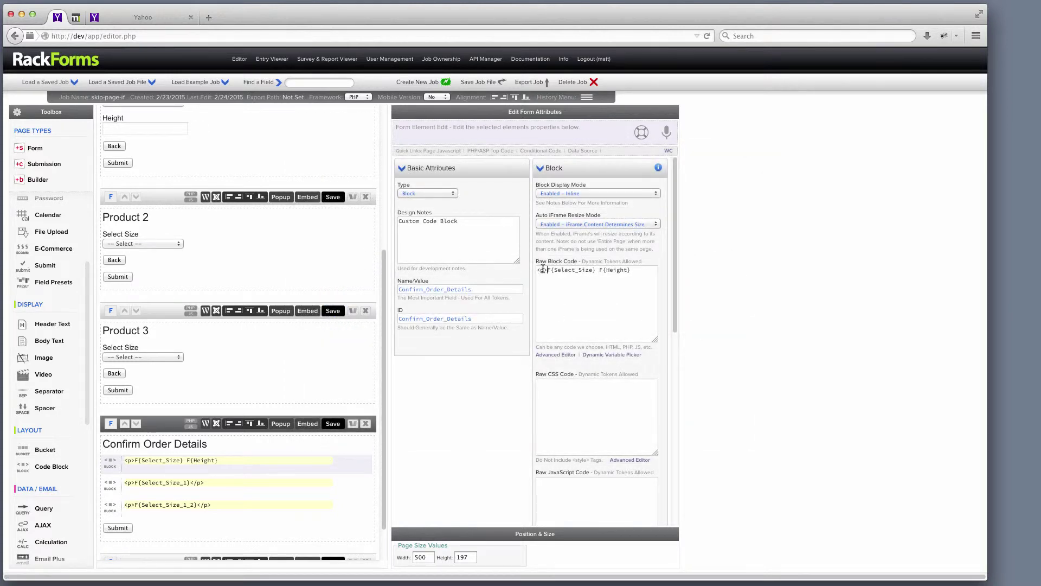
{"action": "left_click", "coordinate": [596, 269]}
{"action": "type", "text": "</p>"}
{"action": "key", "text": "Delete"}
{"action": "key", "text": "Return"}
{"action": "type", "text": "<p>"}
{"action": "left_click", "coordinate": [599, 281]}
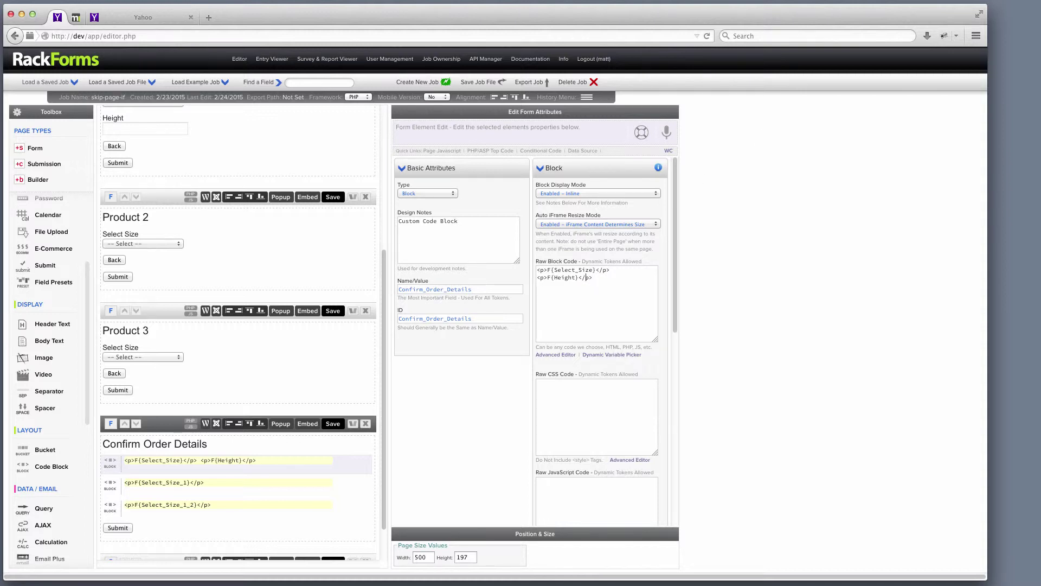
- Examine the Skip This Page If condition of the Product 1 page
{"action": "scroll", "coordinate": [186, 232], "scroll_direction": "up", "scroll_amount": 5}
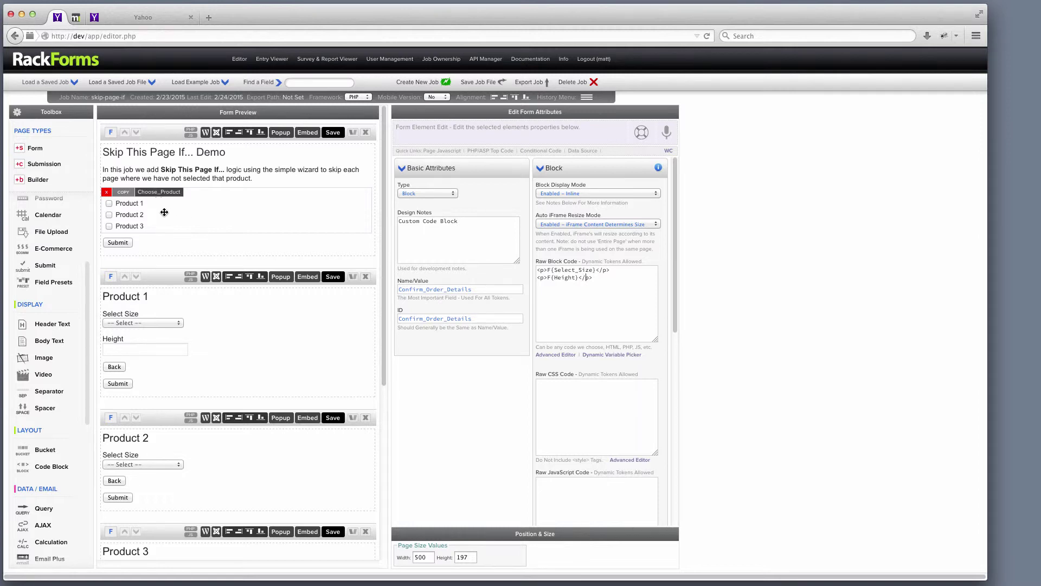
{"action": "left_click", "coordinate": [174, 279]}
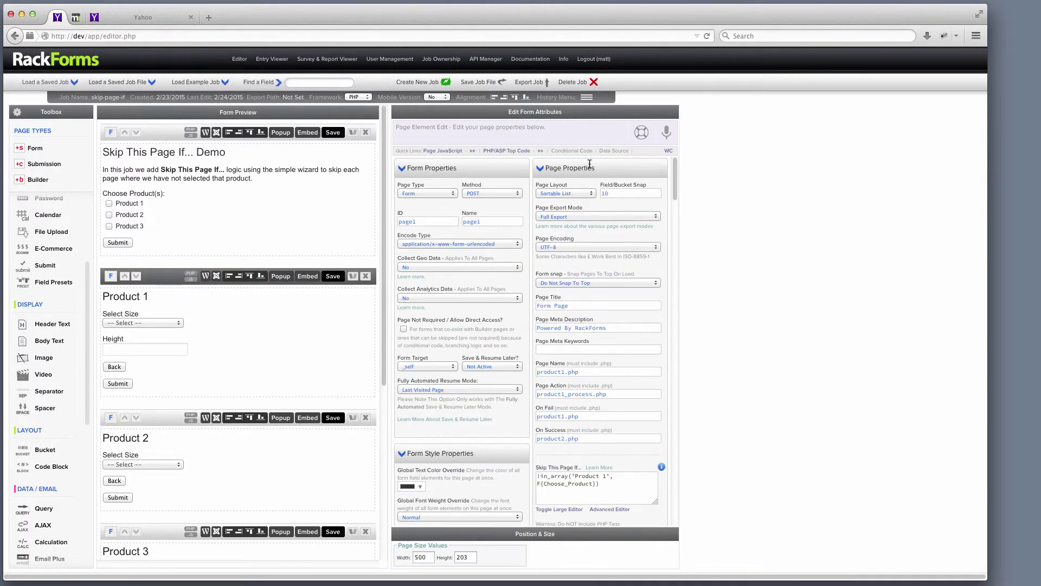
{"action": "scroll", "coordinate": [601, 173], "scroll_direction": "down", "scroll_amount": 5}
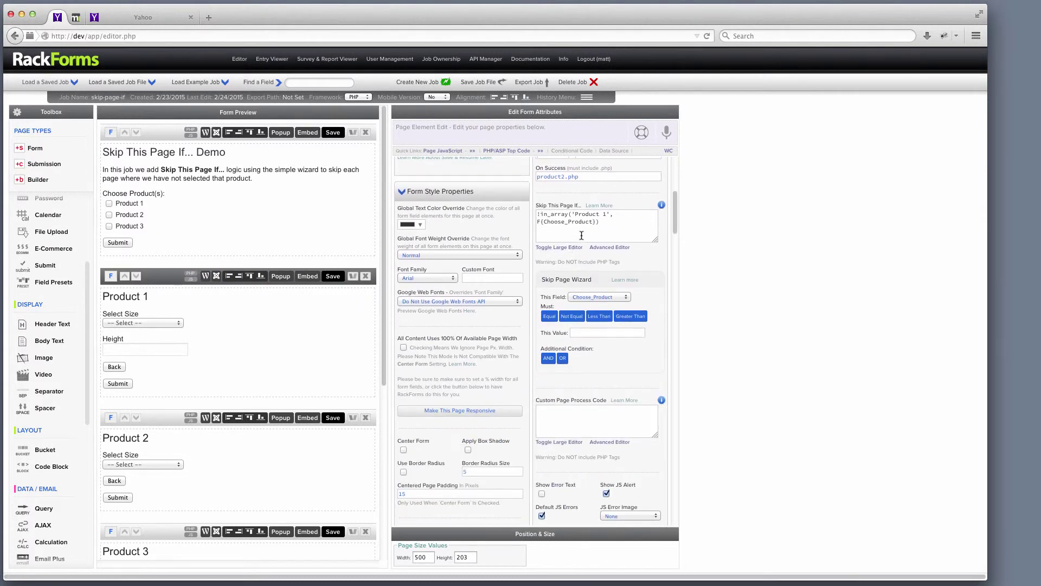
- Clear the Product 1 page's skip condition and rebuild it with the Skip Page Wizard using Choose_Product and checkbox value Product 1
{"action": "key", "text": "BackSpace"}
{"action": "left_click", "coordinate": [595, 297]}
{"action": "left_click", "coordinate": [590, 320]}
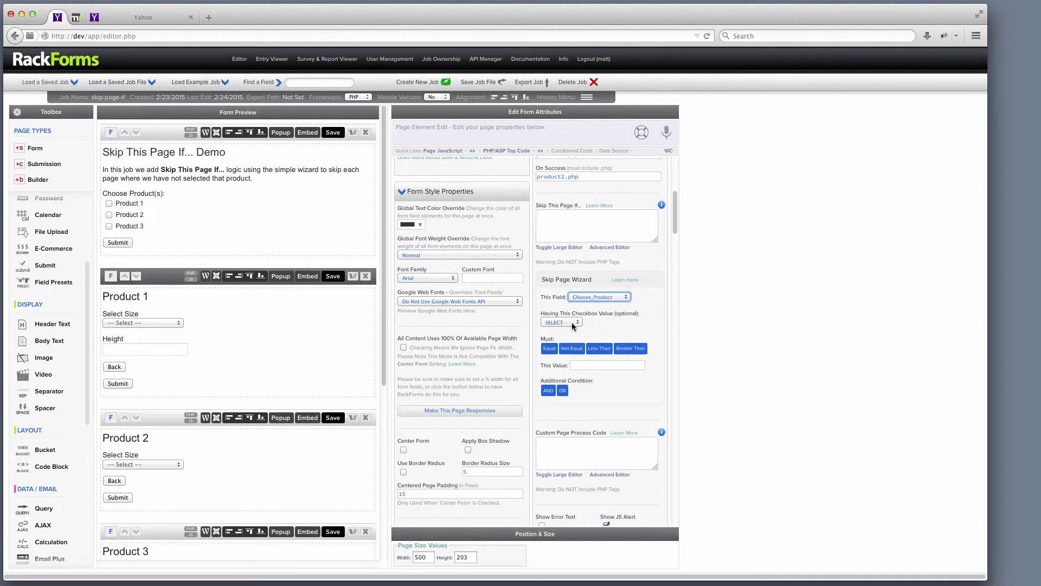
{"action": "left_click", "coordinate": [573, 323]}
{"action": "left_click", "coordinate": [566, 339]}
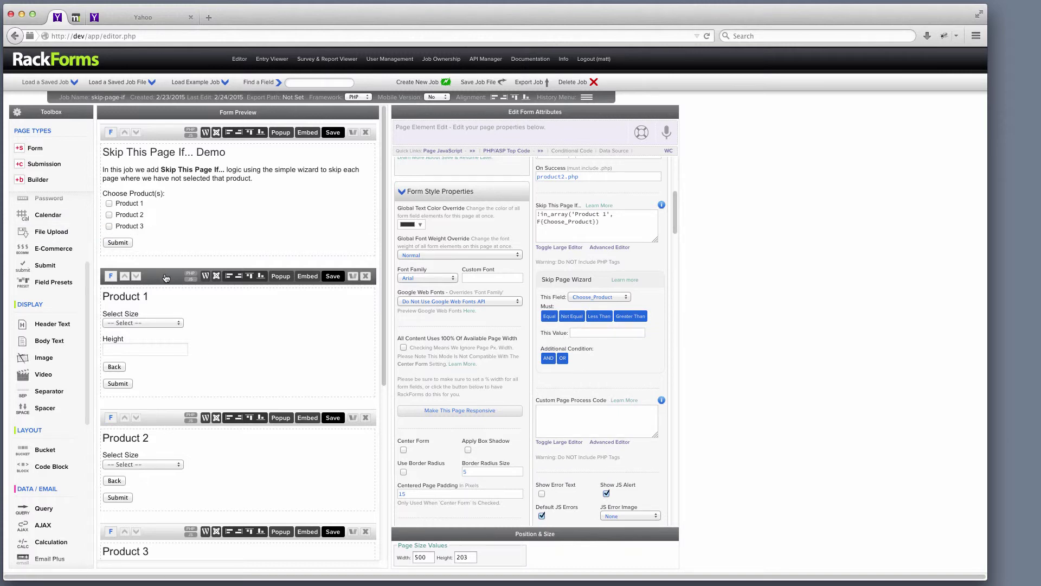
- Clear the first Confirm Order Details block's display condition and rebuild it with the Block Condition Wizard using Choose_Product and checkbox value Product 1
{"action": "scroll", "coordinate": [169, 276], "scroll_direction": "down", "scroll_amount": 5}
{"action": "left_click", "coordinate": [175, 415]}
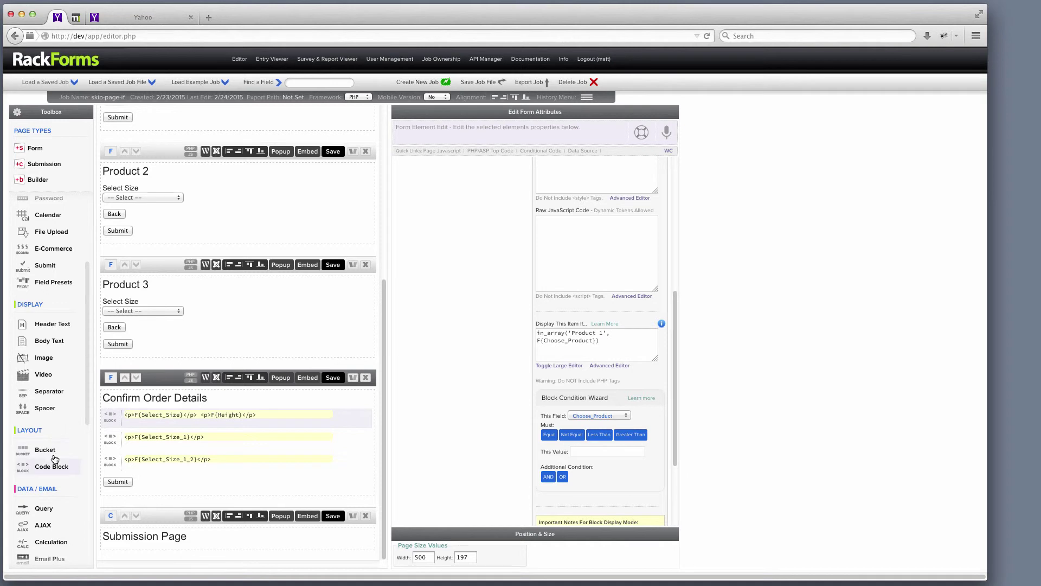
{"action": "left_click_drag", "start_coordinate": [613, 347], "coordinate": [484, 313]}
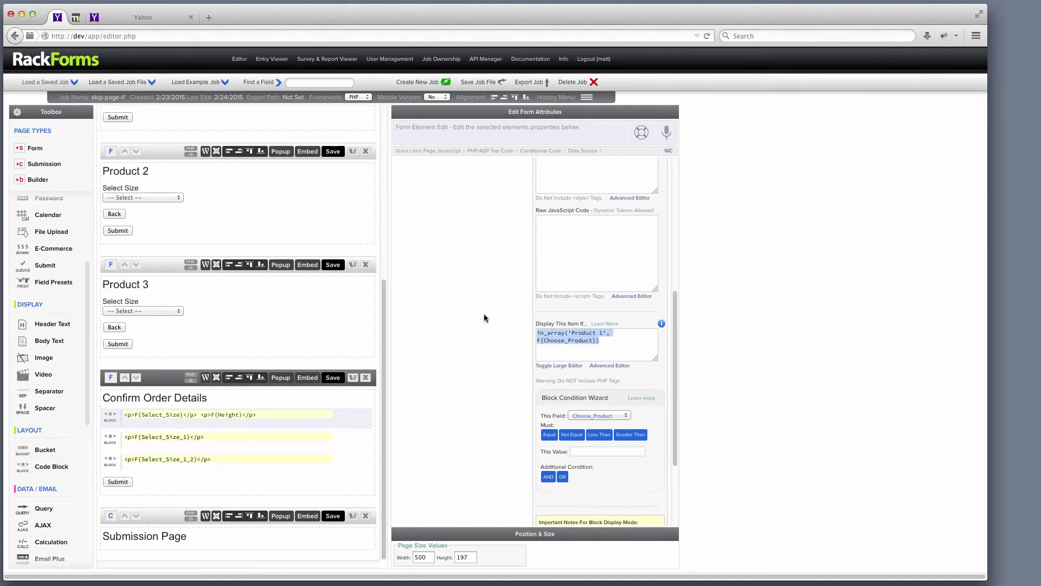
{"action": "key", "text": "BackSpace"}
{"action": "left_click", "coordinate": [601, 415]}
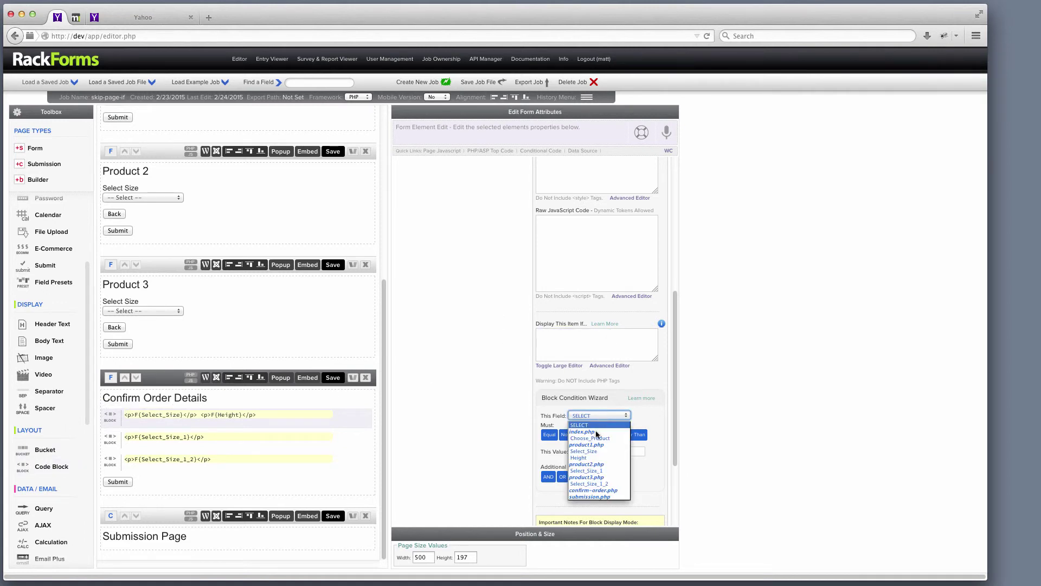
{"action": "left_click", "coordinate": [596, 432]}
{"action": "left_click", "coordinate": [573, 440]}
{"action": "left_click", "coordinate": [564, 457]}
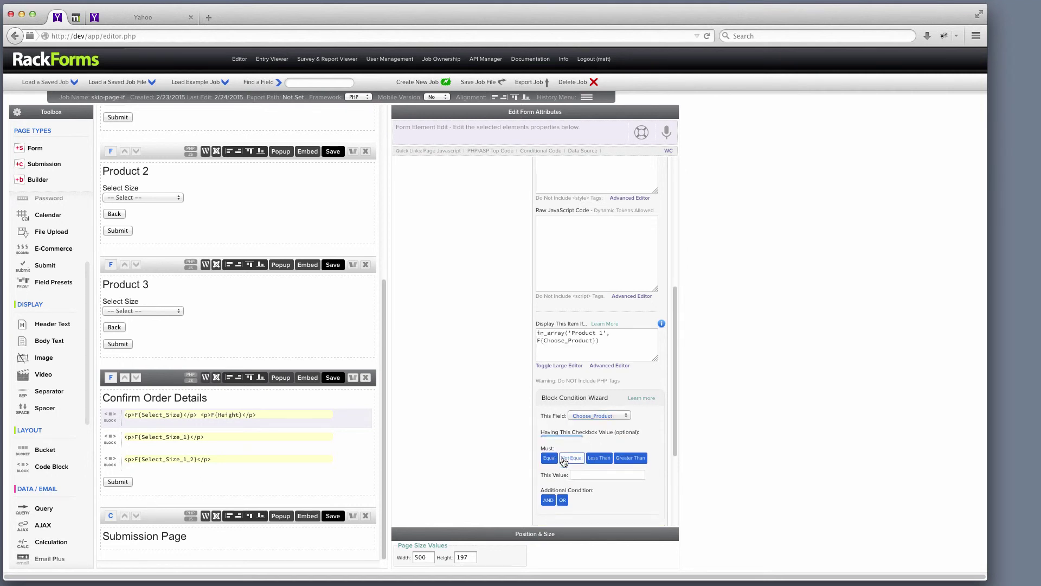